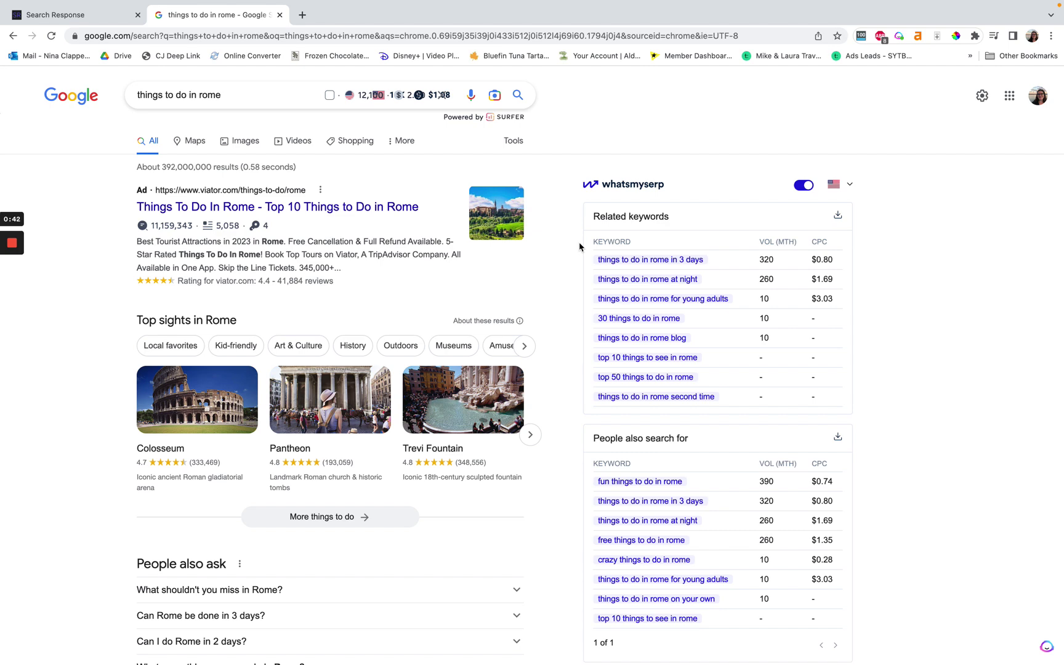
Expand and collapse questions in Google's People also ask box for "things to do in rome" to load further questions
{"action": "scroll", "coordinate": [579, 246], "scroll_direction": "down", "scroll_amount": 4}
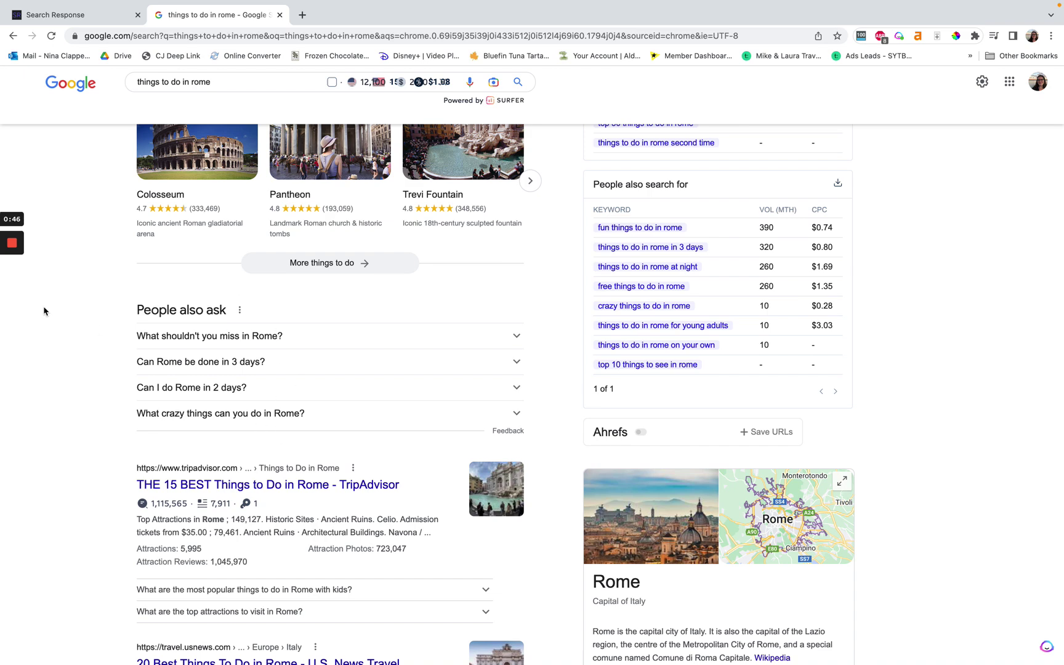
{"action": "scroll", "coordinate": [51, 294], "scroll_direction": "down", "scroll_amount": 3}
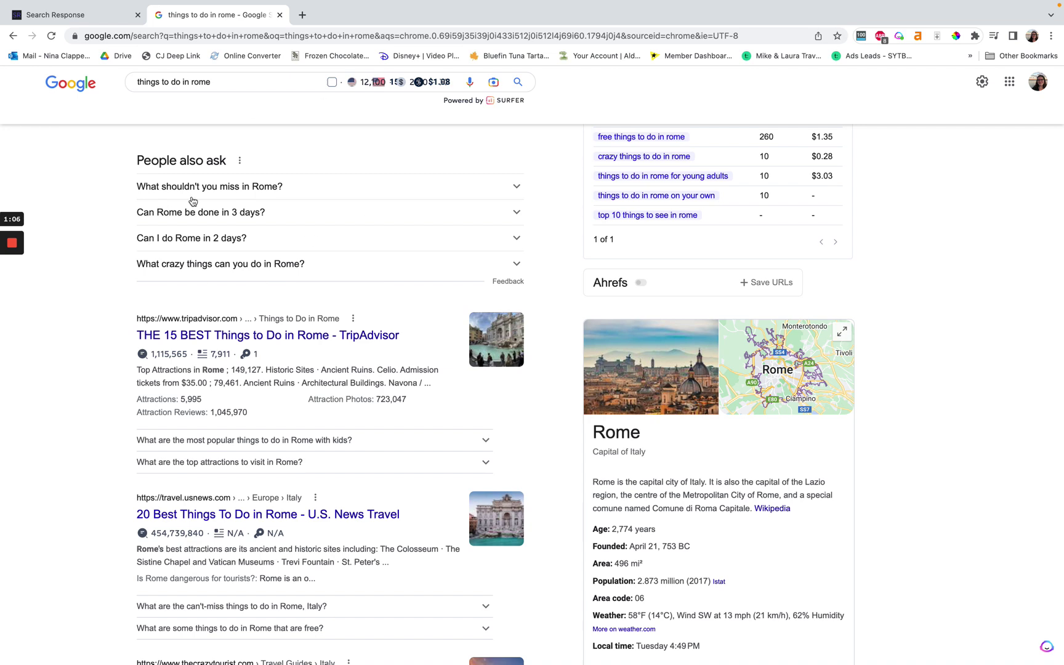
{"action": "left_click", "coordinate": [280, 186]}
{"action": "left_click", "coordinate": [280, 186]}
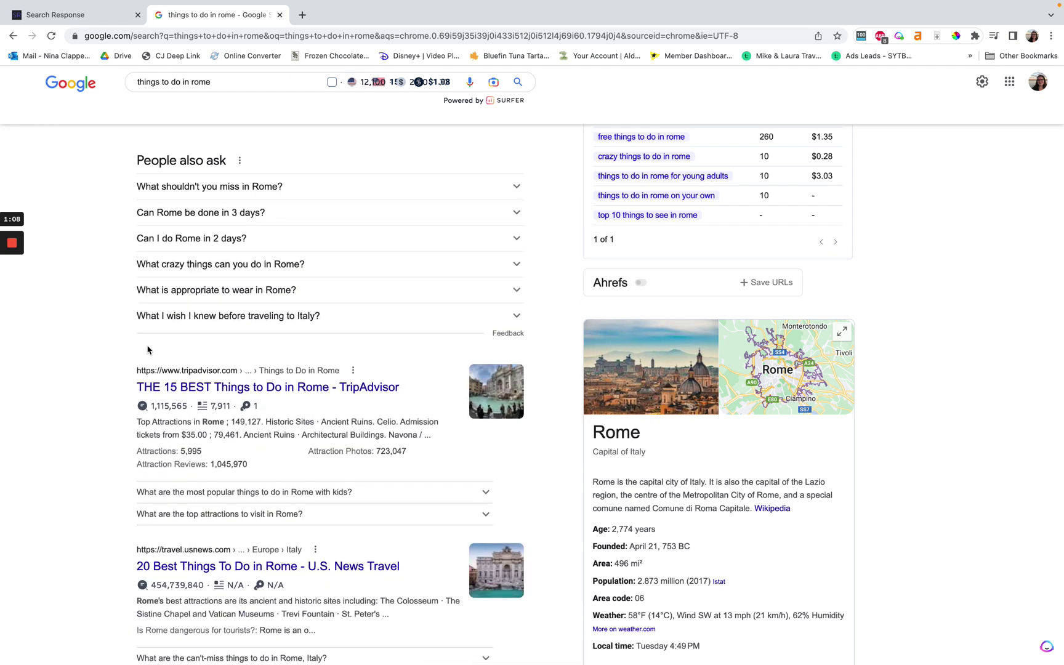
{"action": "left_click", "coordinate": [203, 225]}
{"action": "left_click", "coordinate": [204, 225]}
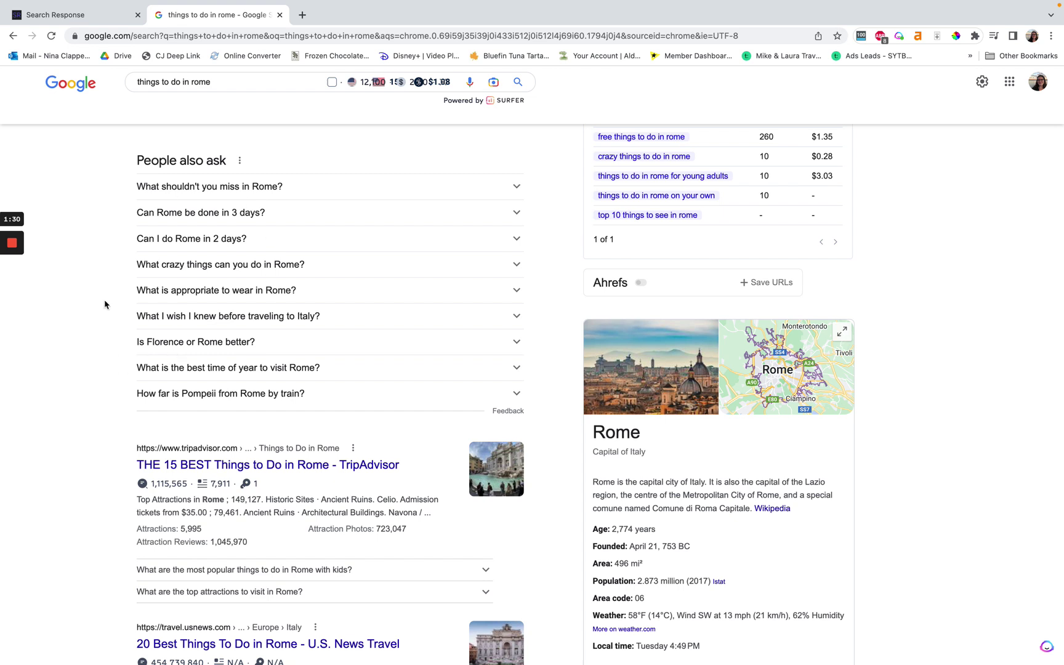
Open the Search Response pricing page and review the Free plan's People Also Ask searches and PAA rows per search
{"action": "left_click", "coordinate": [99, 16]}
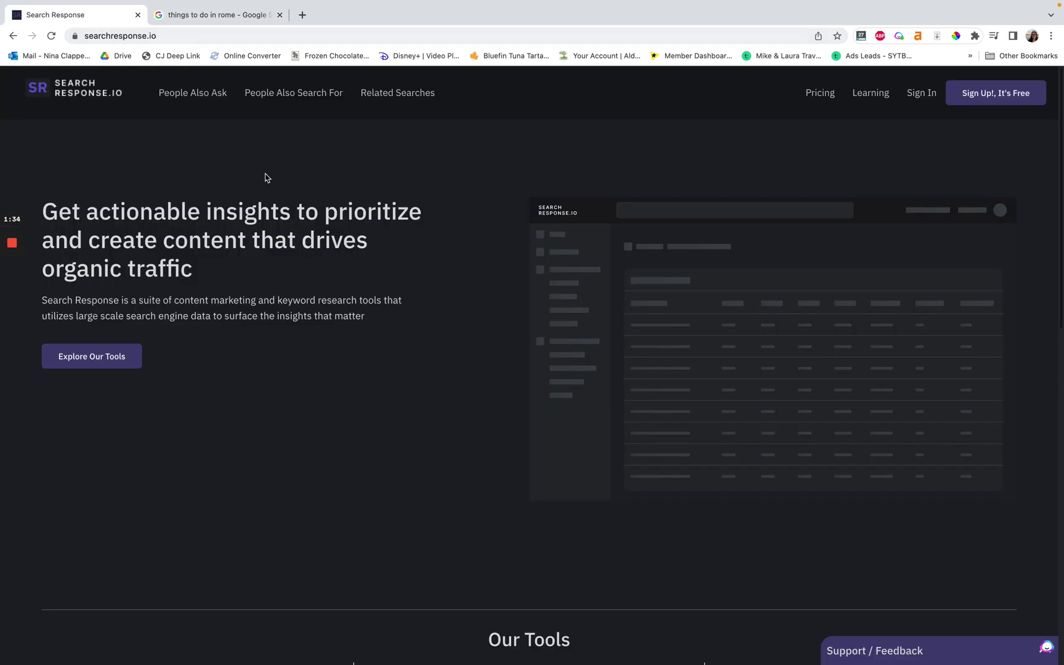
{"action": "left_click", "coordinate": [244, 16]}
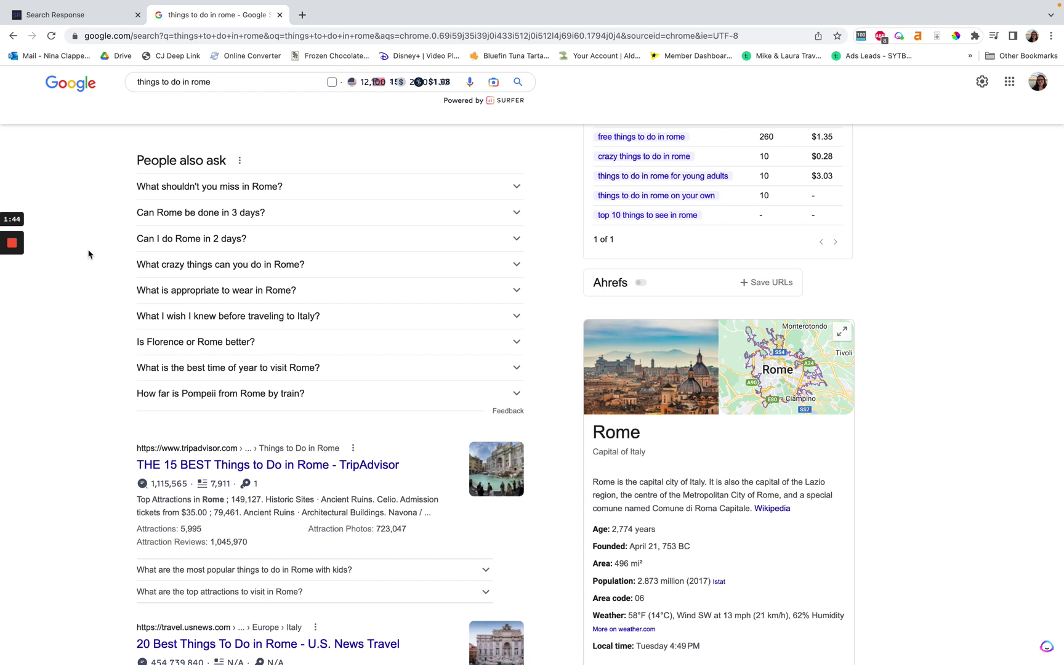
{"action": "left_click", "coordinate": [71, 15]}
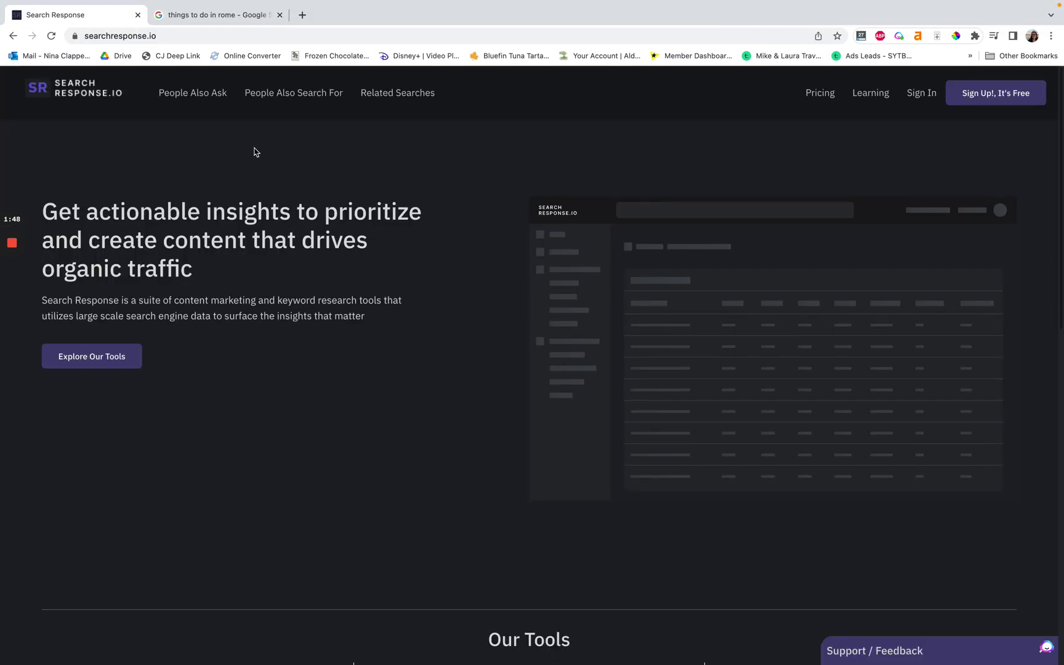
{"action": "left_click", "coordinate": [819, 93]}
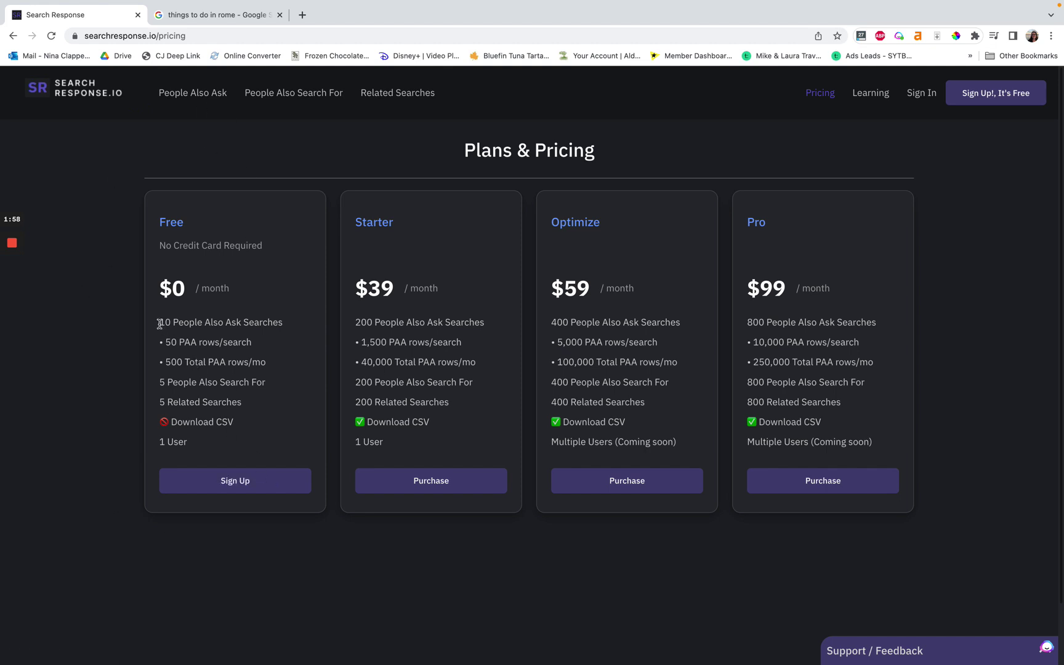
{"action": "left_click_drag", "start_coordinate": [159, 323], "coordinate": [288, 327]}
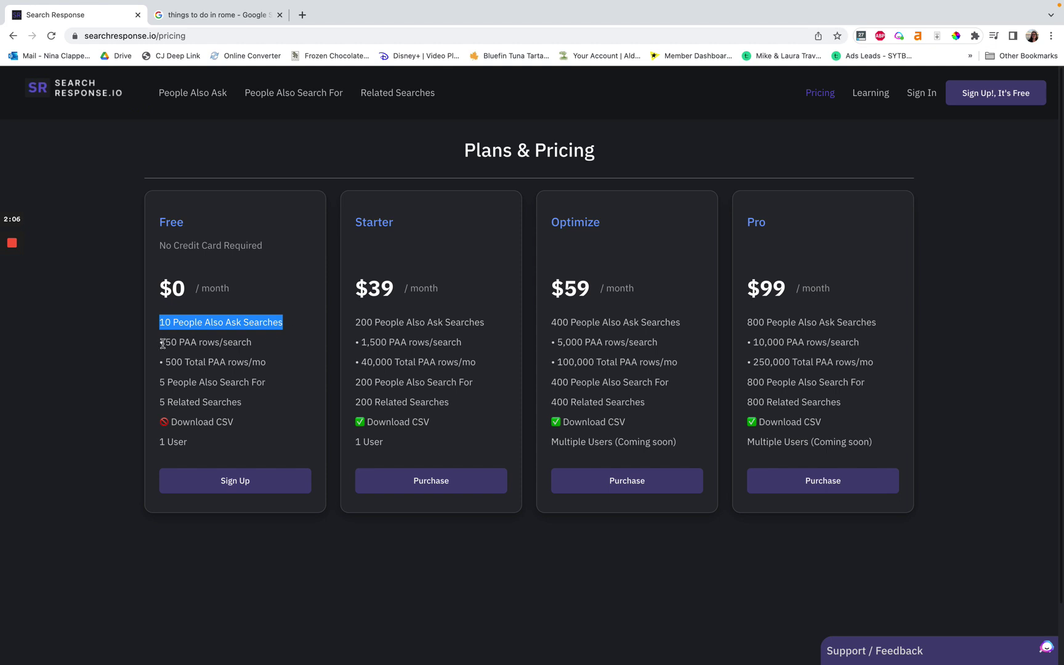
{"action": "left_click_drag", "start_coordinate": [161, 343], "coordinate": [259, 348]}
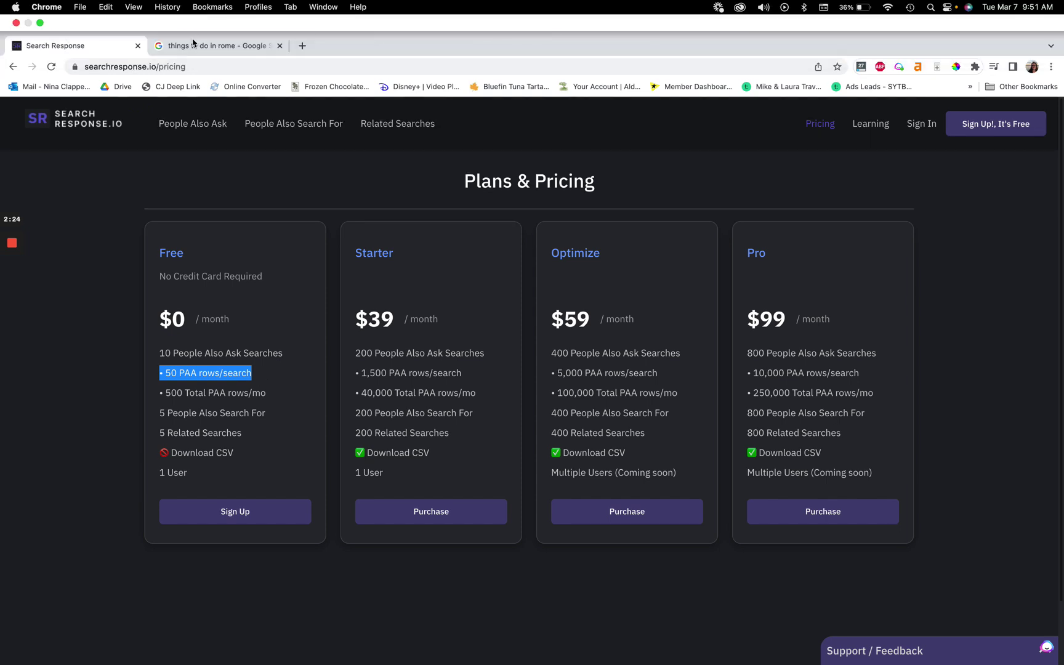
Revisit Google's People also ask questions for comparison and check the Free plan's total monthly PAA rows
{"action": "left_click", "coordinate": [192, 48]}
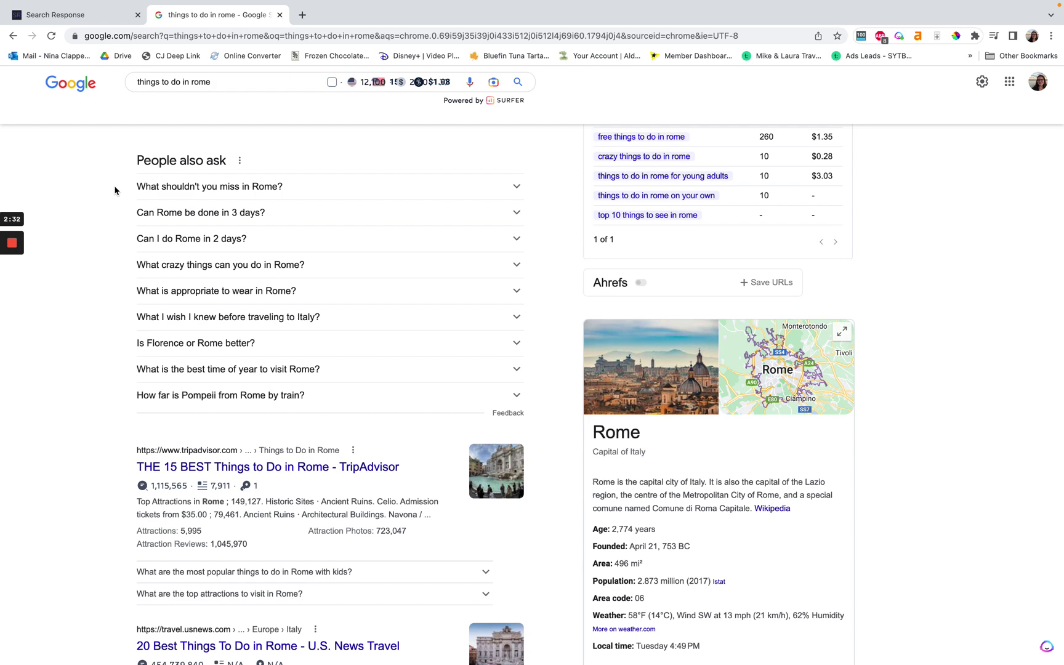
{"action": "left_click", "coordinate": [83, 14]}
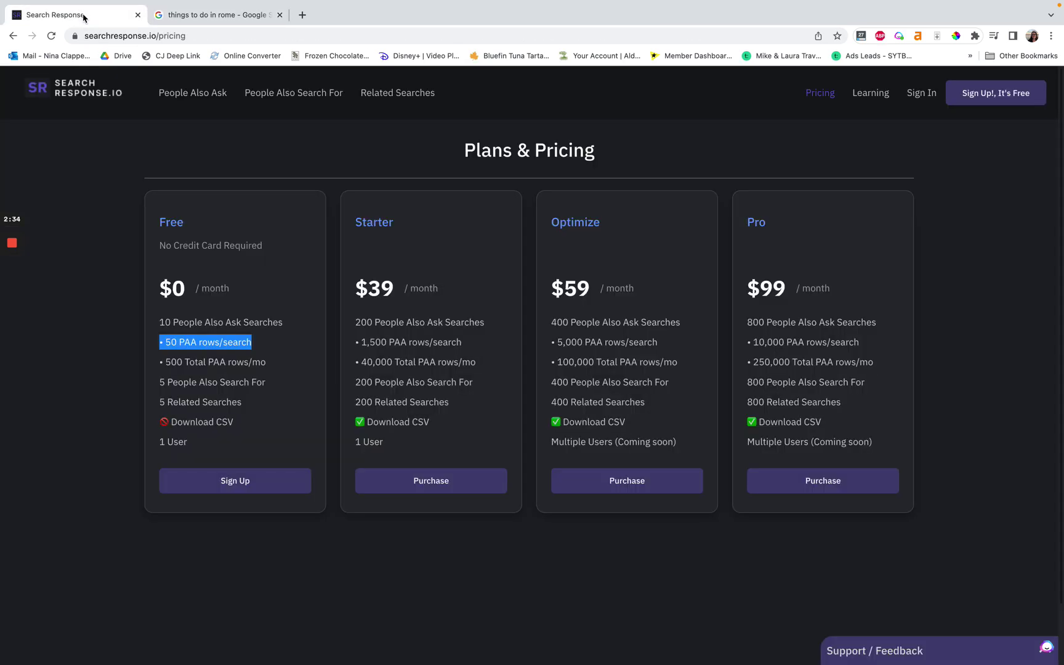
{"action": "left_click", "coordinate": [102, 238]}
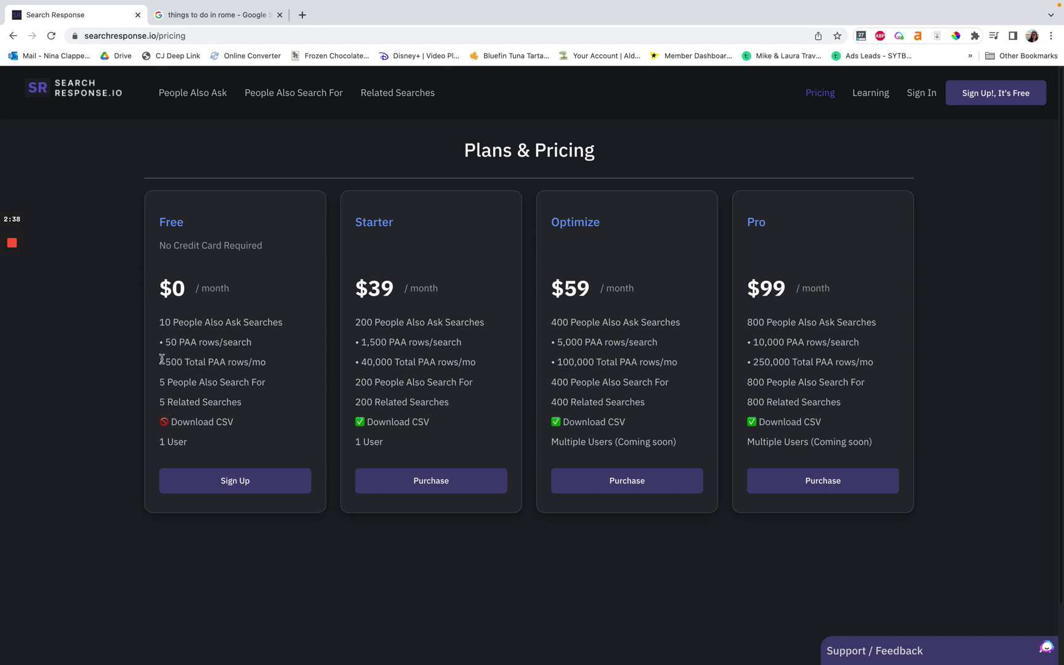
{"action": "left_click_drag", "start_coordinate": [158, 362], "coordinate": [282, 370]}
{"action": "left_click", "coordinate": [282, 370]}
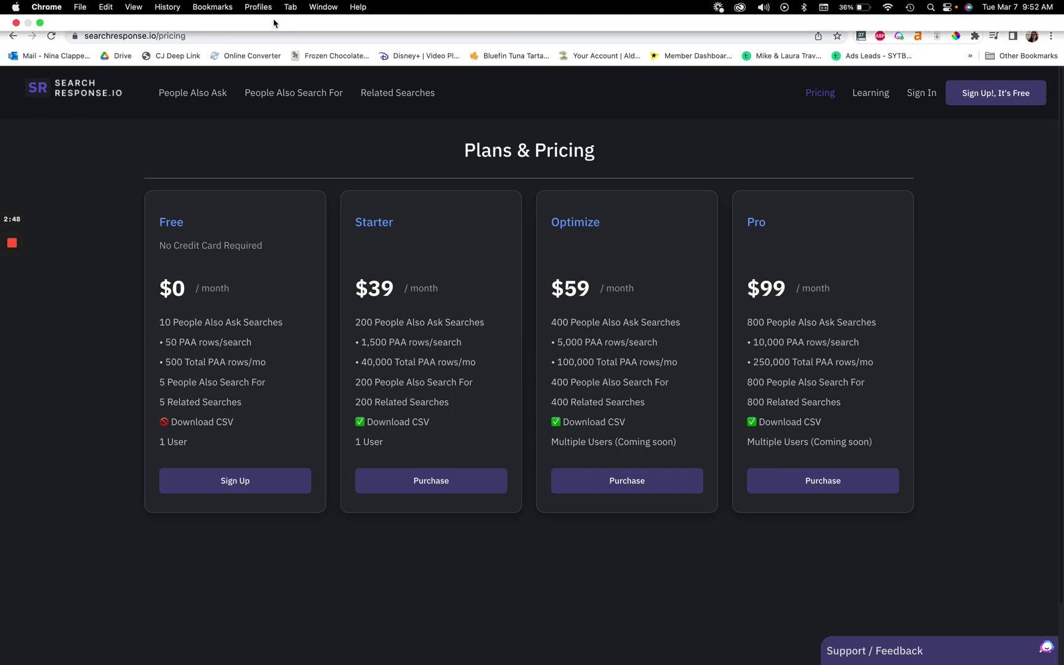
Look at the related searches at the end of the Google results and return to the Search Response pricing page
{"action": "left_click", "coordinate": [246, 14]}
{"action": "scroll", "coordinate": [296, 302], "scroll_direction": "down", "scroll_amount": 20}
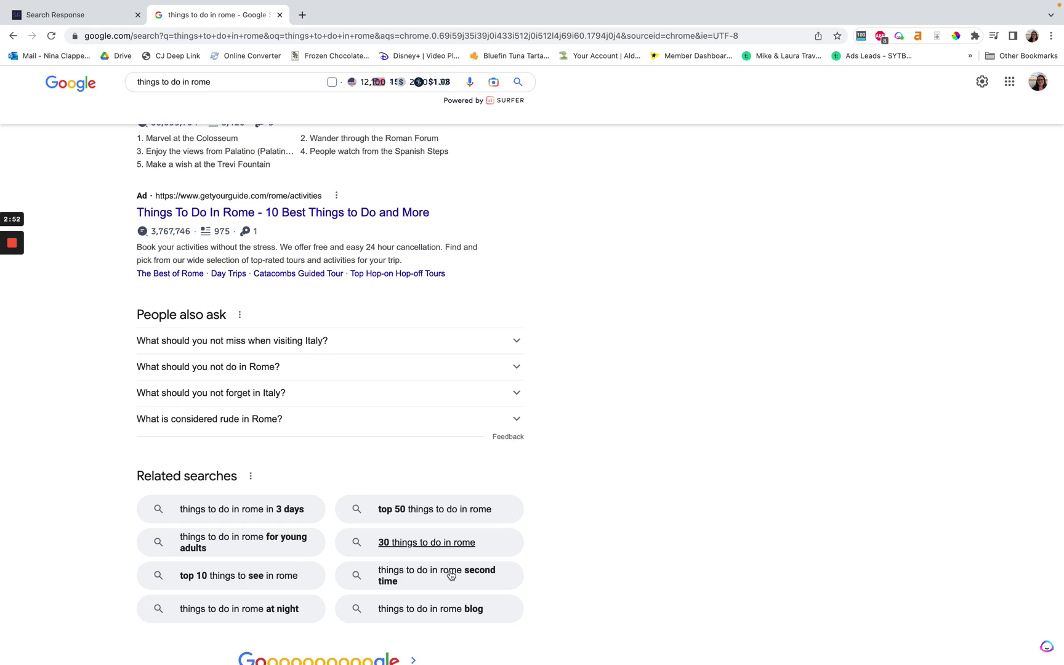
{"action": "left_click", "coordinate": [64, 22]}
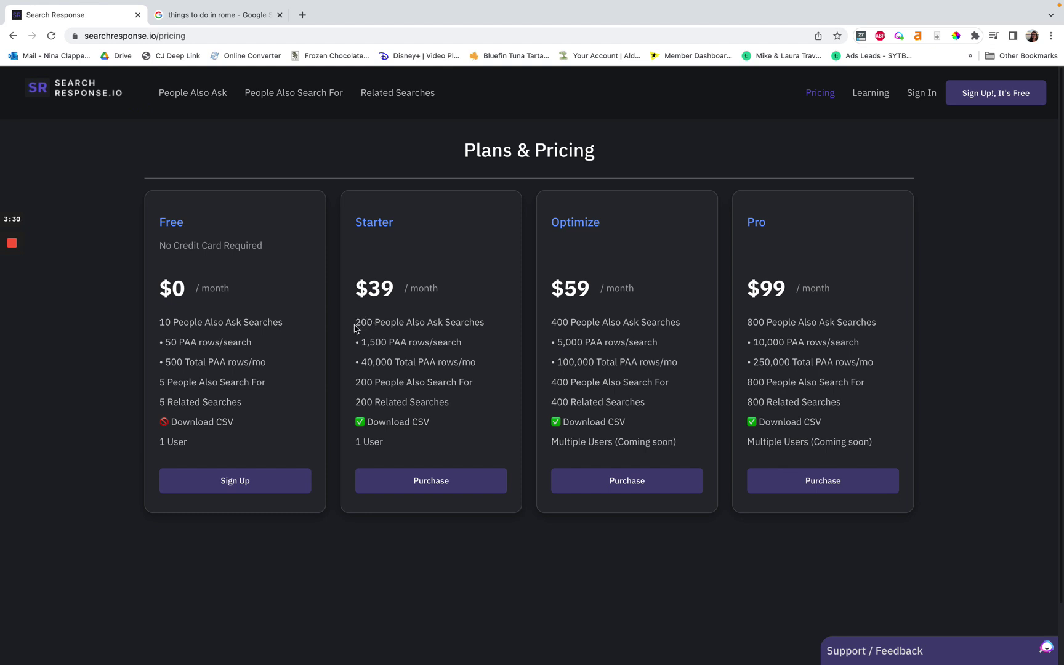
Review the Starter plan's People Also Ask searches, rows per search, total monthly rows and CSV download option
{"action": "left_click_drag", "start_coordinate": [356, 321], "coordinate": [497, 324]}
{"action": "left_click", "coordinate": [446, 346]}
{"action": "left_click_drag", "start_coordinate": [355, 342], "coordinate": [495, 342]}
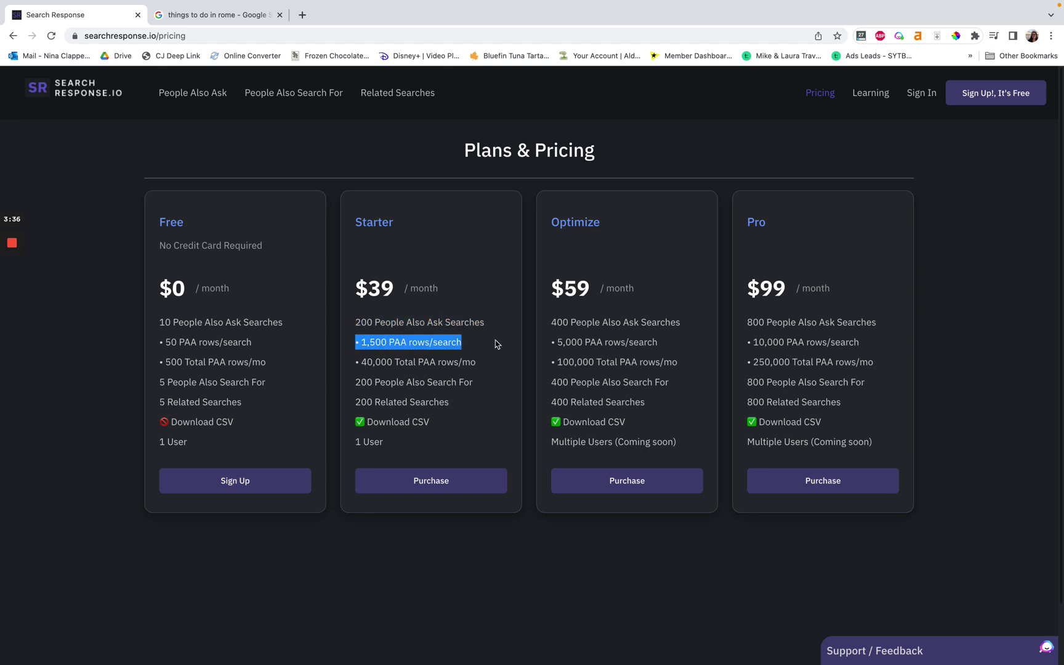
{"action": "left_click", "coordinate": [387, 367]}
{"action": "left_click_drag", "start_coordinate": [353, 362], "coordinate": [474, 363]}
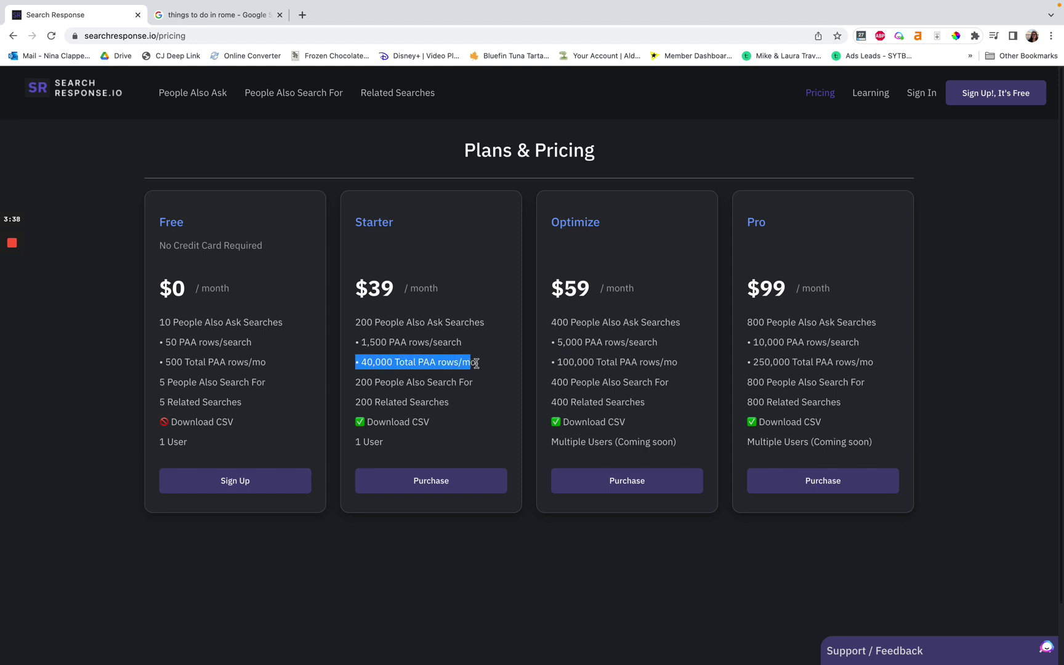
{"action": "left_click", "coordinate": [459, 368]}
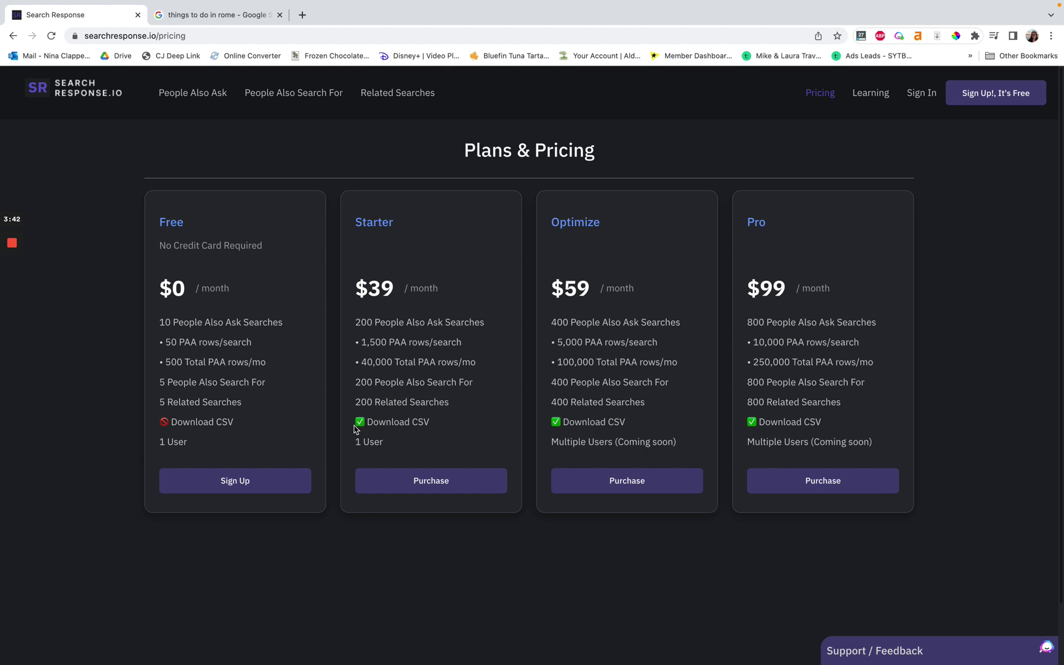
{"action": "left_click_drag", "start_coordinate": [353, 421], "coordinate": [441, 428]}
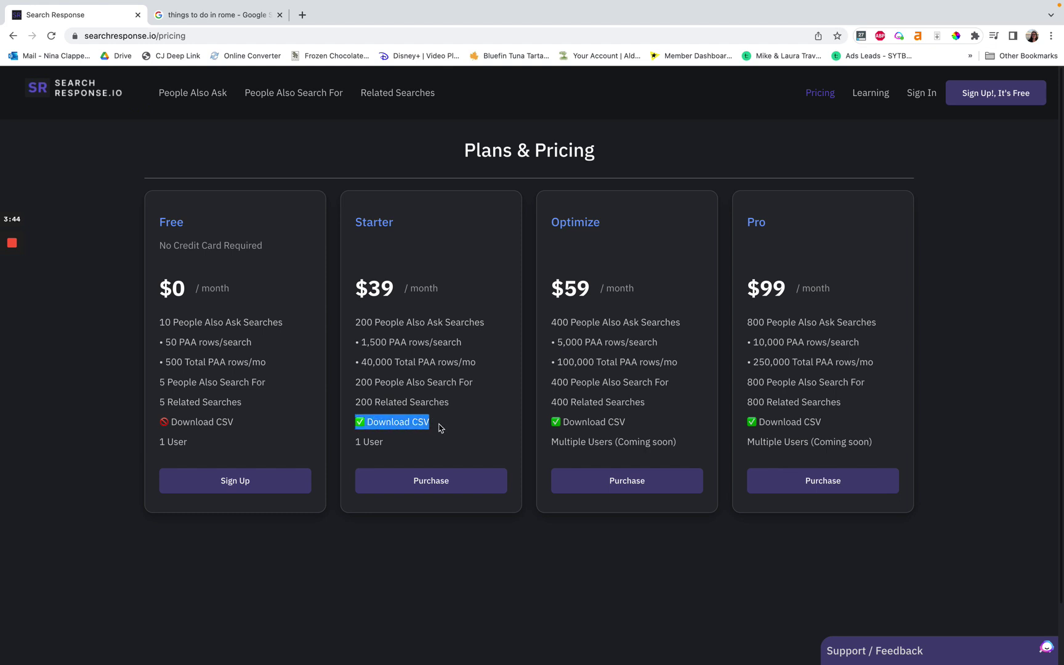
{"action": "left_click", "coordinate": [441, 428]}
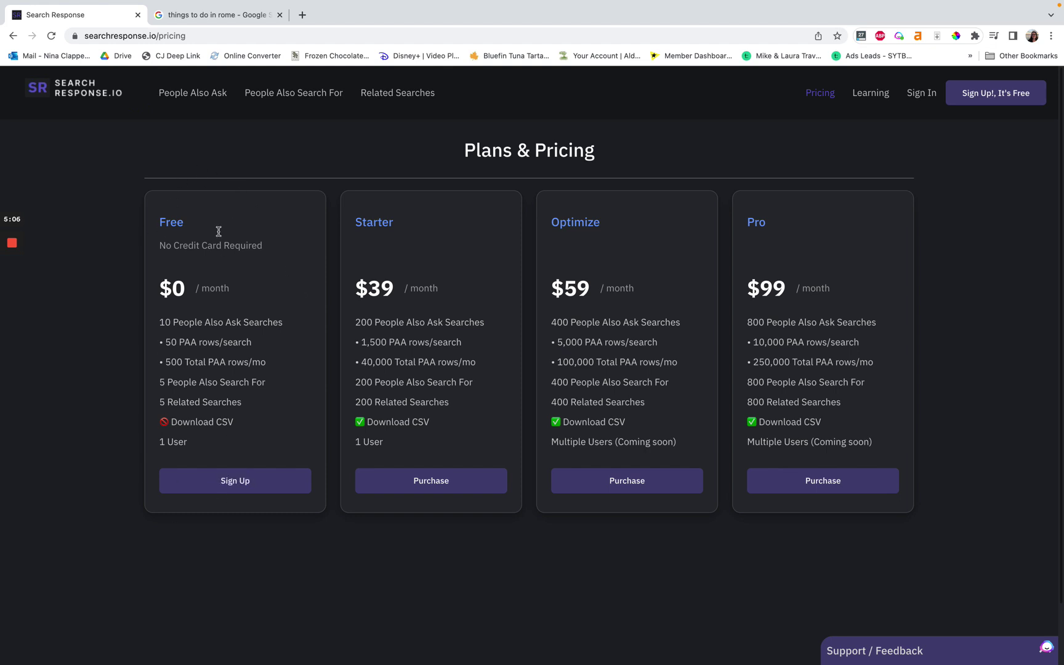
Open the People Also Ask tool and enter "rome" as the topic
{"action": "left_click", "coordinate": [189, 98]}
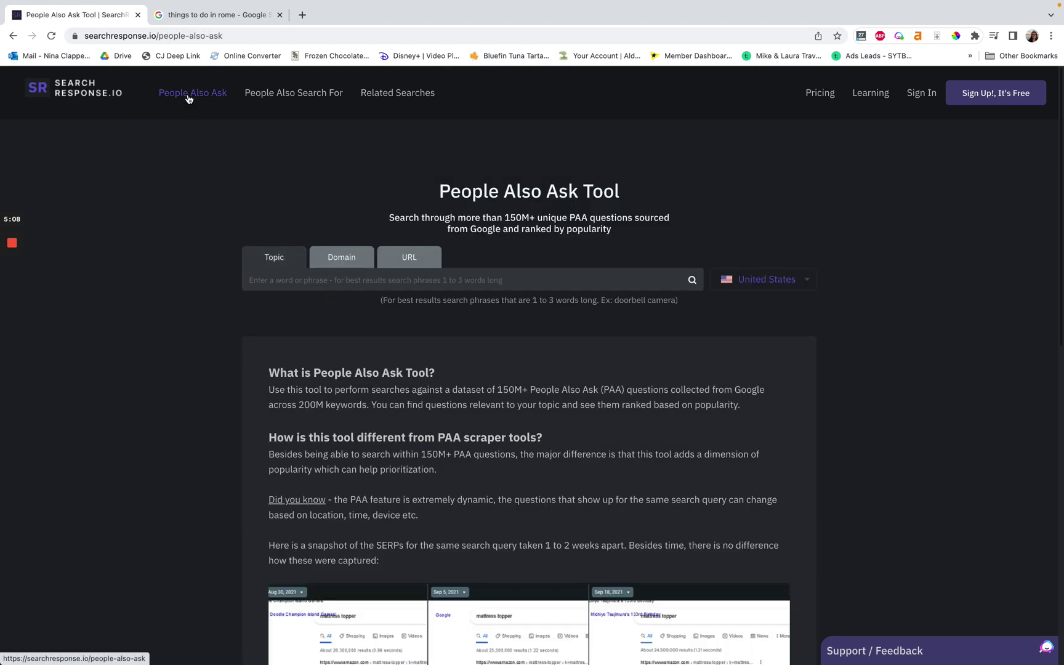
{"action": "left_click", "coordinate": [272, 280]}
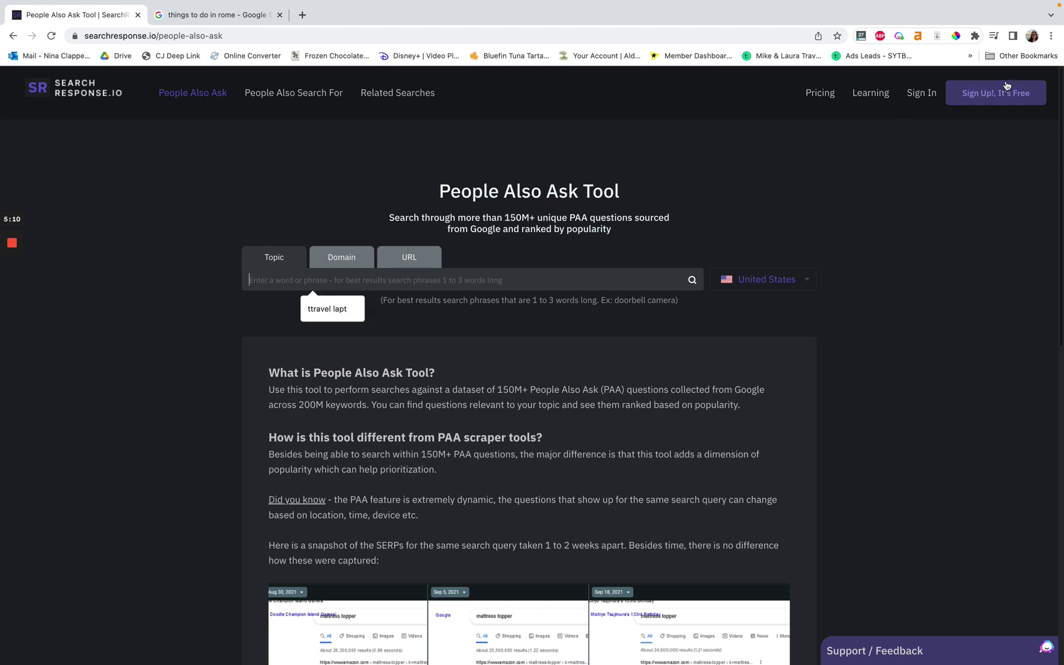
{"action": "type", "text": "rome"}
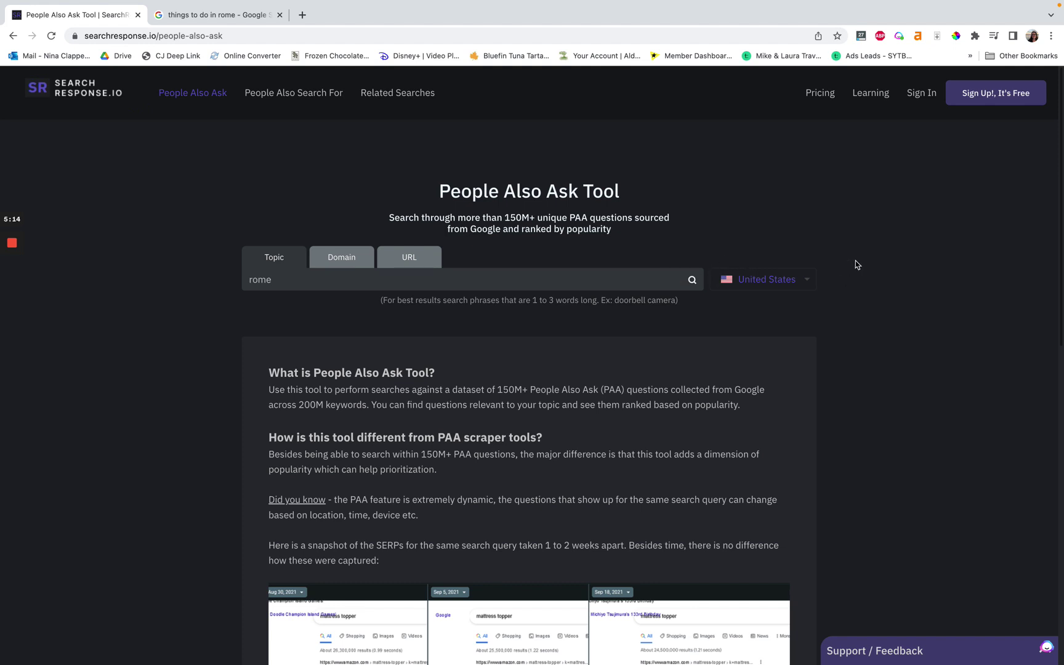
Browse the countries available for the People Also Ask search, leaving United States selected
{"action": "left_click", "coordinate": [745, 288]}
{"action": "left_click", "coordinate": [860, 249]}
{"action": "left_click", "coordinate": [806, 283]}
{"action": "scroll", "coordinate": [807, 308], "scroll_direction": "down", "scroll_amount": 1}
{"action": "scroll", "coordinate": [813, 277], "scroll_direction": "up", "scroll_amount": 1}
{"action": "left_click", "coordinate": [848, 273]}
Read the tip on search phrase length and run the People Also Ask search for "rome"
{"action": "left_click", "coordinate": [448, 280]}
{"action": "left_click_drag", "start_coordinate": [383, 301], "coordinate": [565, 315]}
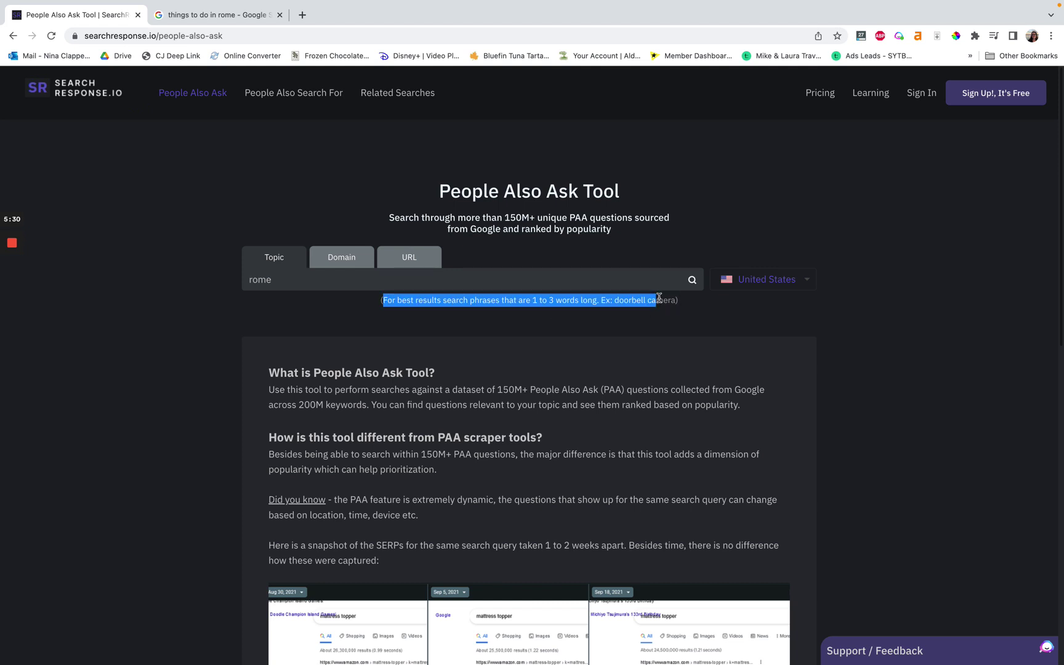
{"action": "left_click", "coordinate": [699, 308]}
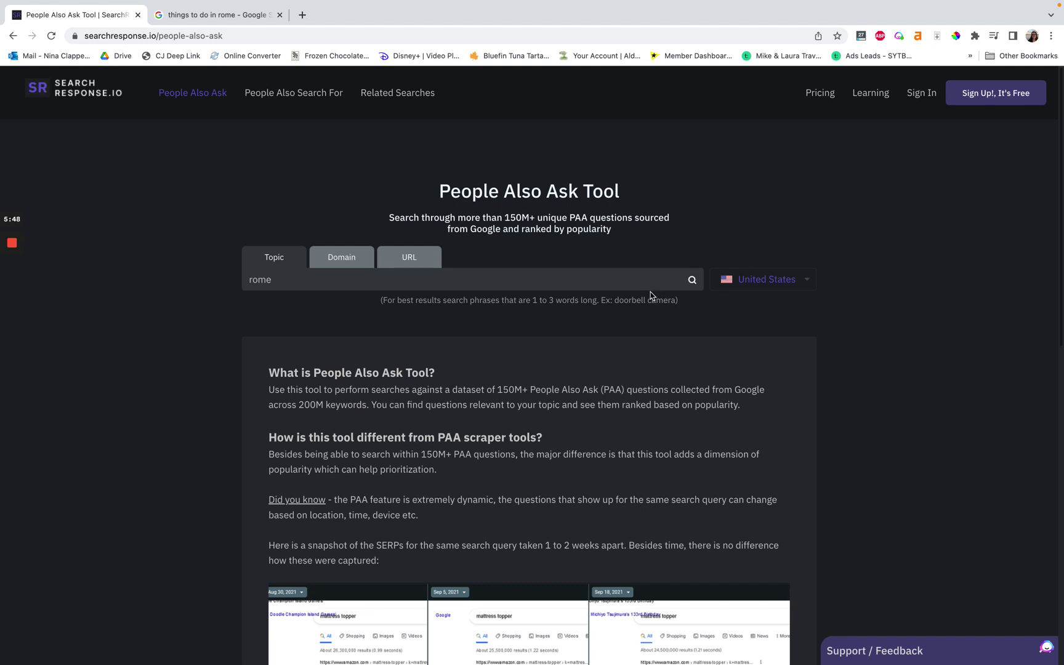
{"action": "left_click", "coordinate": [622, 278]}
{"action": "key", "text": "Return"}
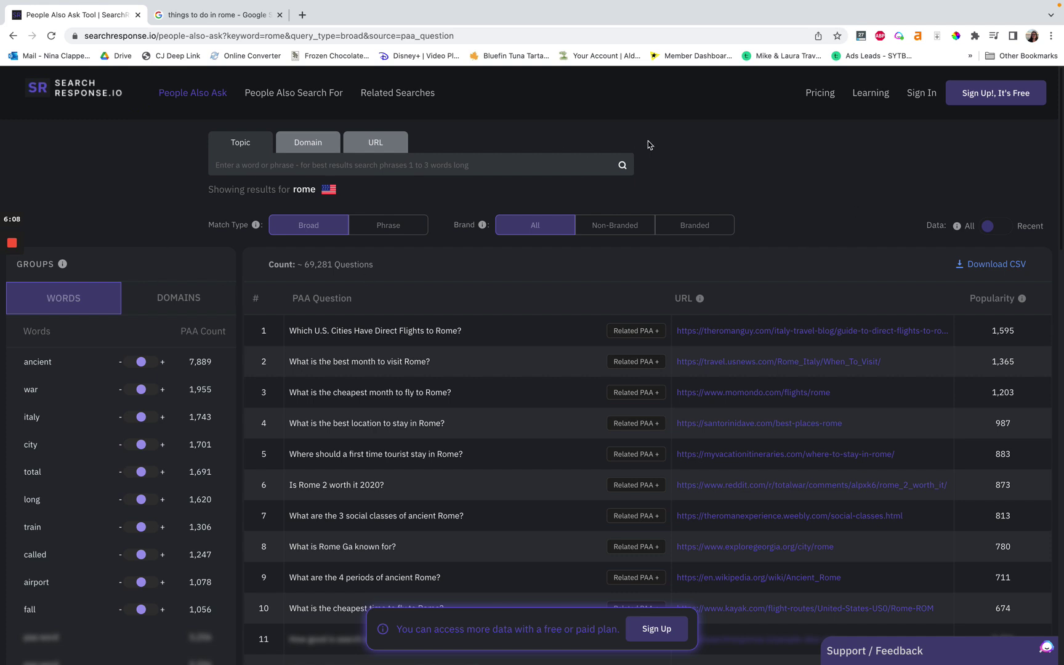
Examine the People Also Ask results for "rome", including the questions, source URLs, popularity, word groups and match type options
{"action": "scroll", "coordinate": [487, 288], "scroll_direction": "down", "scroll_amount": 3}
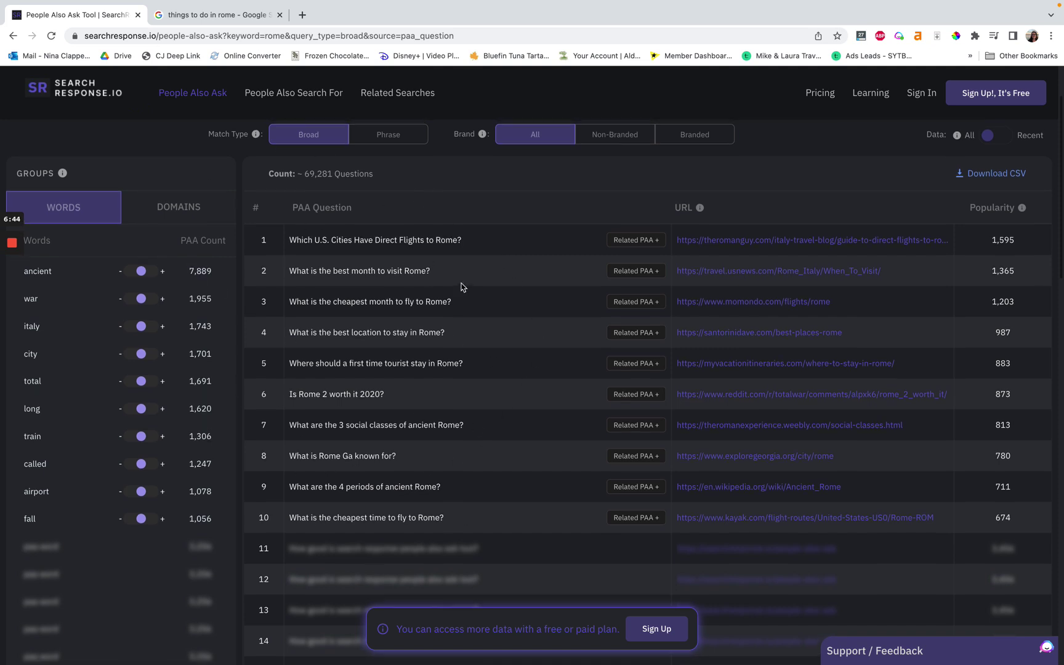
{"action": "scroll", "coordinate": [462, 287], "scroll_direction": "up", "scroll_amount": 1}
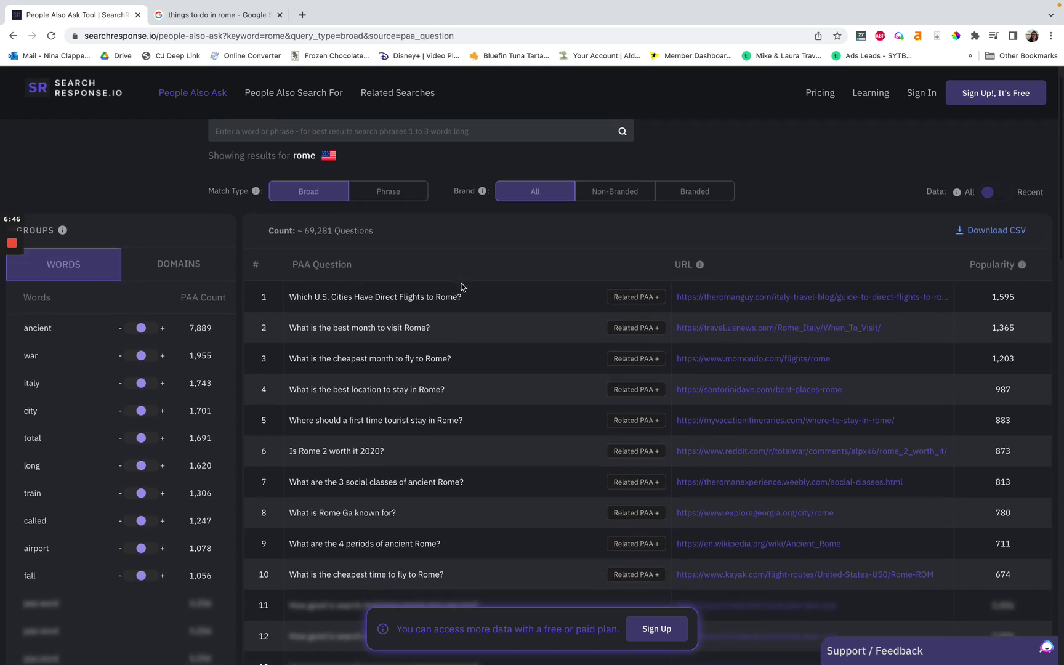
{"action": "scroll", "coordinate": [461, 287], "scroll_direction": "up", "scroll_amount": 1}
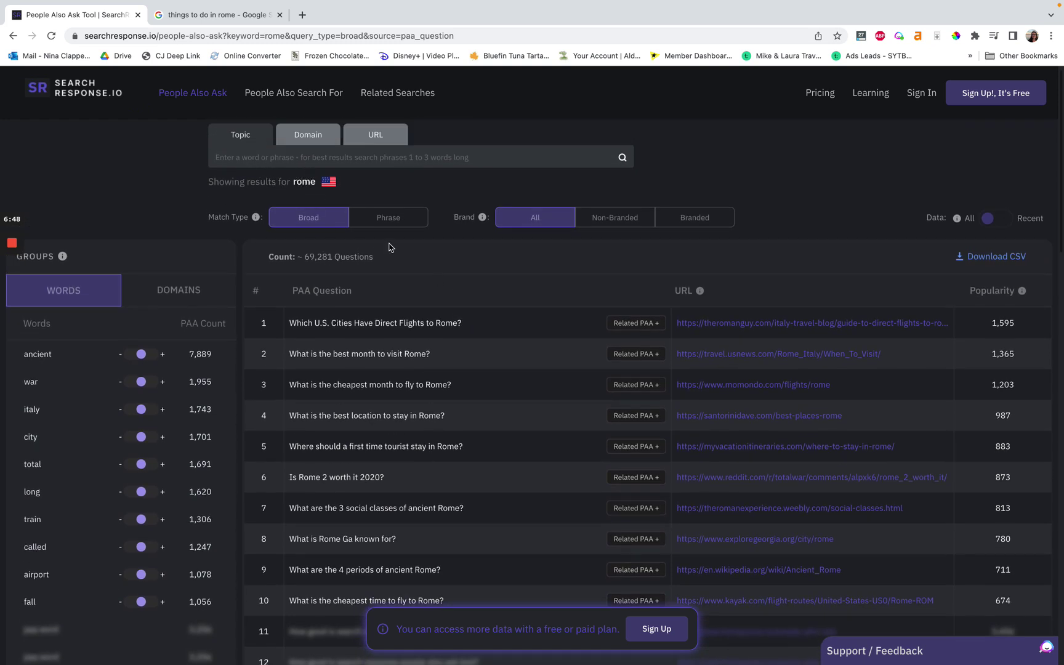
{"action": "scroll", "coordinate": [480, 283], "scroll_direction": "down", "scroll_amount": 1}
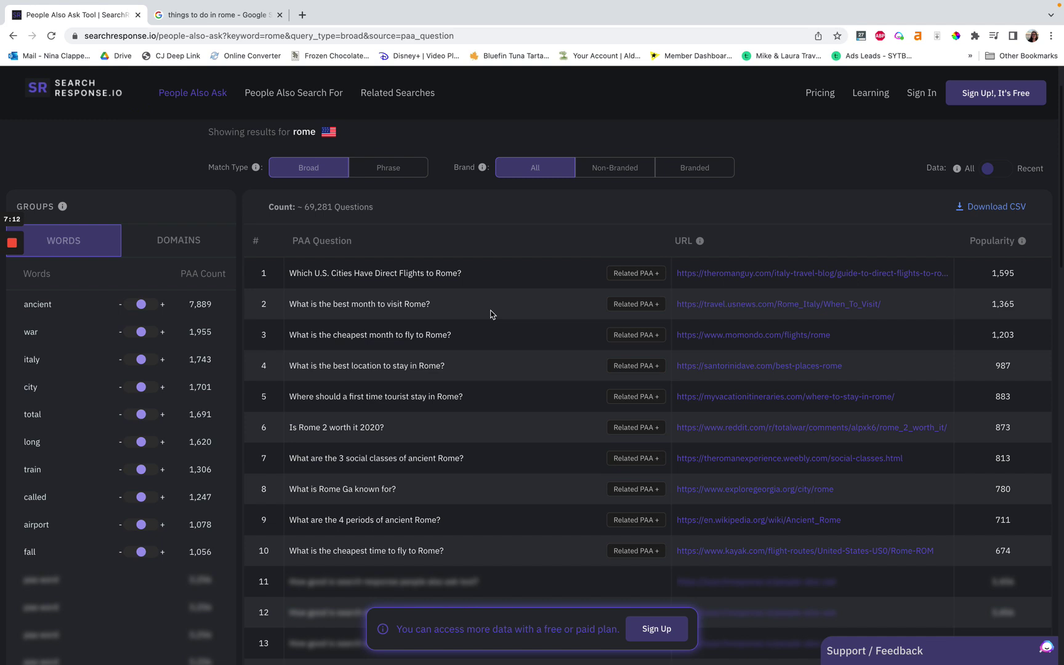
{"action": "scroll", "coordinate": [490, 314], "scroll_direction": "up", "scroll_amount": 2}
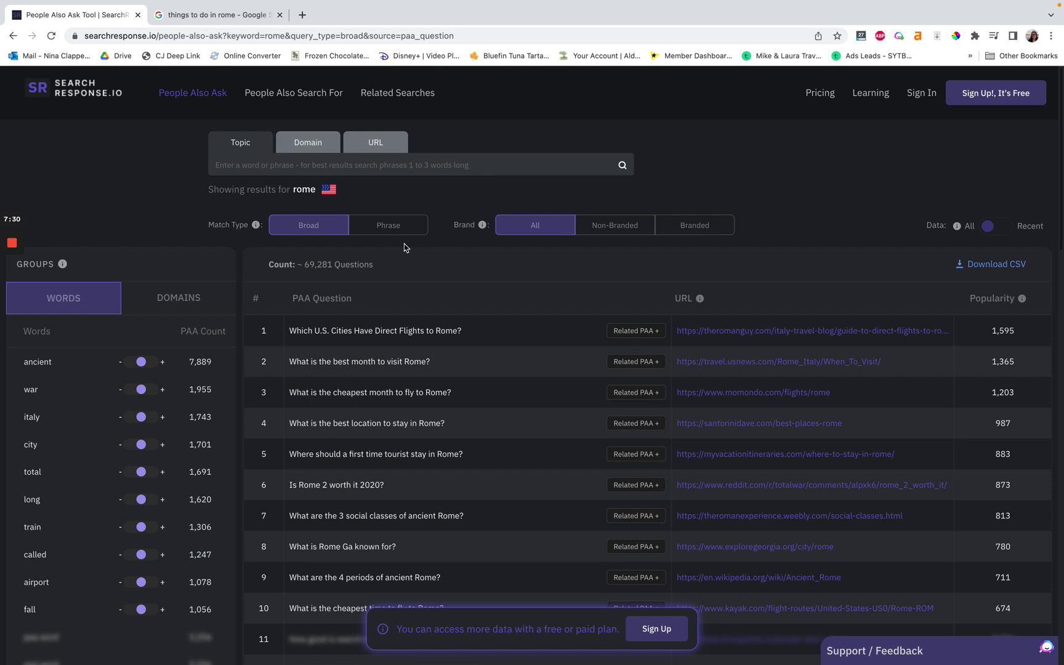
{"action": "scroll", "coordinate": [483, 308], "scroll_direction": "down", "scroll_amount": 2}
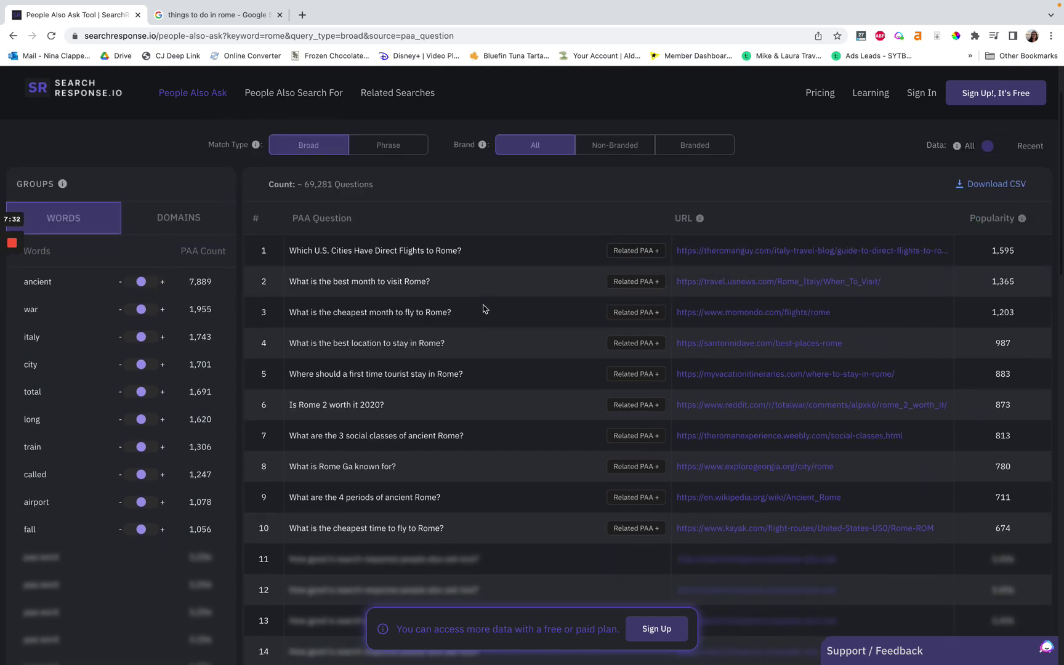
{"action": "scroll", "coordinate": [483, 309], "scroll_direction": "up", "scroll_amount": 1}
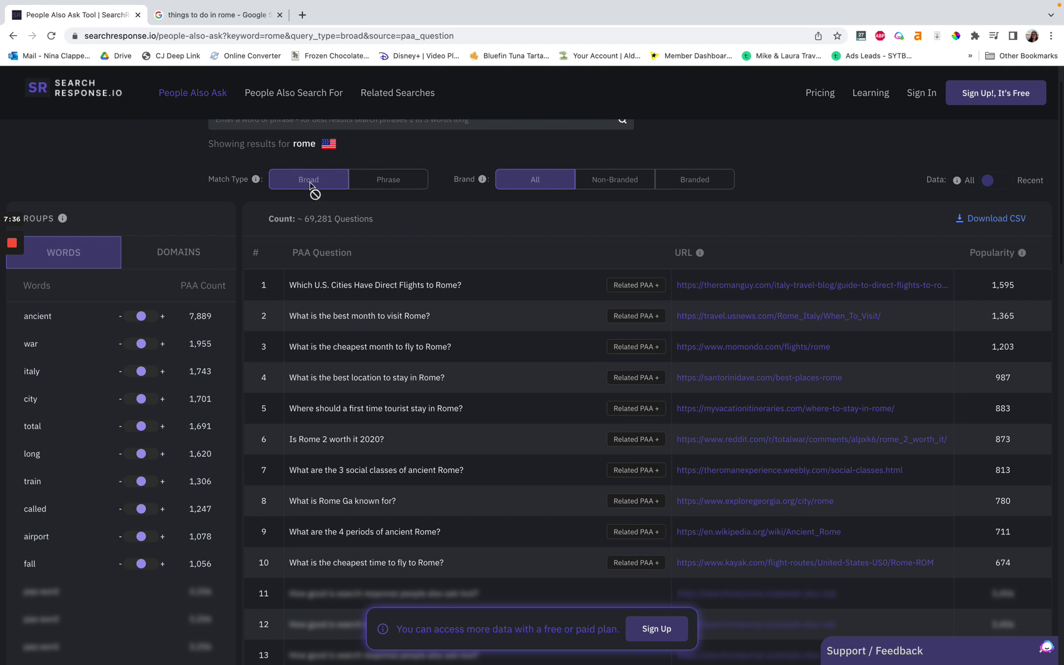
{"action": "scroll", "coordinate": [312, 196], "scroll_direction": "up", "scroll_amount": 1}
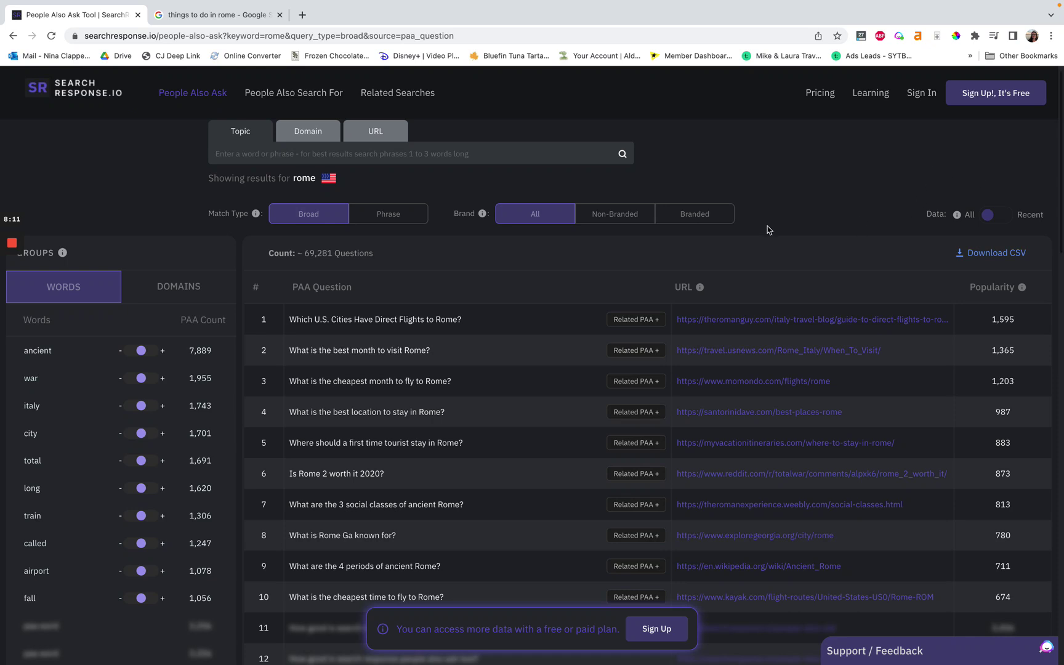
Examine the match type options, word groups and question list in the People Also Ask results for "rome"
{"action": "mouse_move", "coordinate": [485, 218]}
{"action": "scroll", "coordinate": [208, 240], "scroll_direction": "down", "scroll_amount": 1}
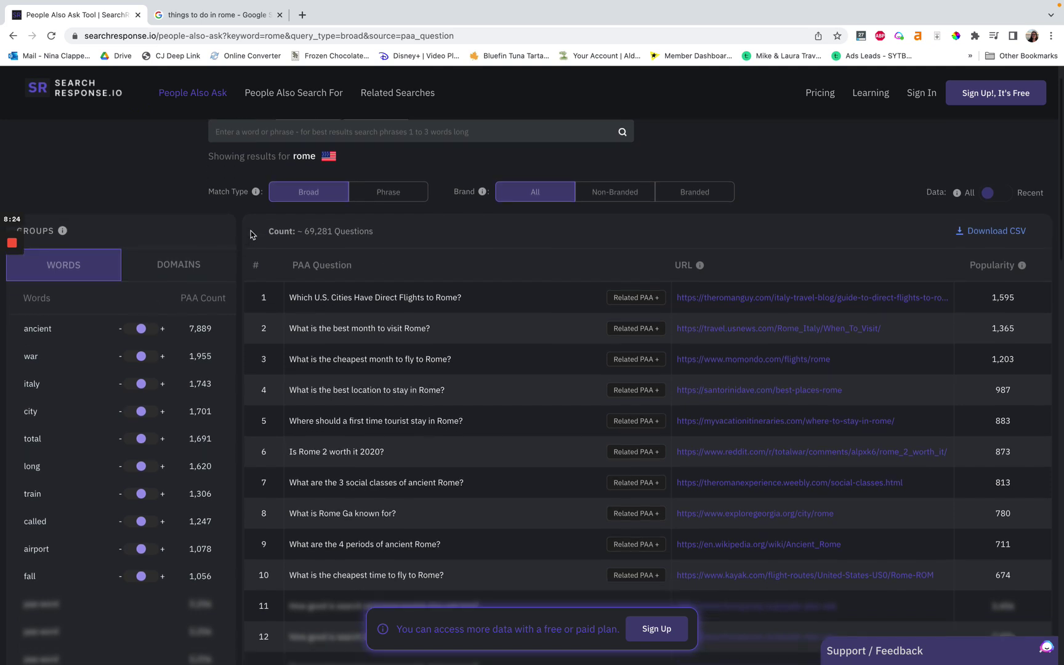
{"action": "scroll", "coordinate": [250, 237], "scroll_direction": "down", "scroll_amount": 3}
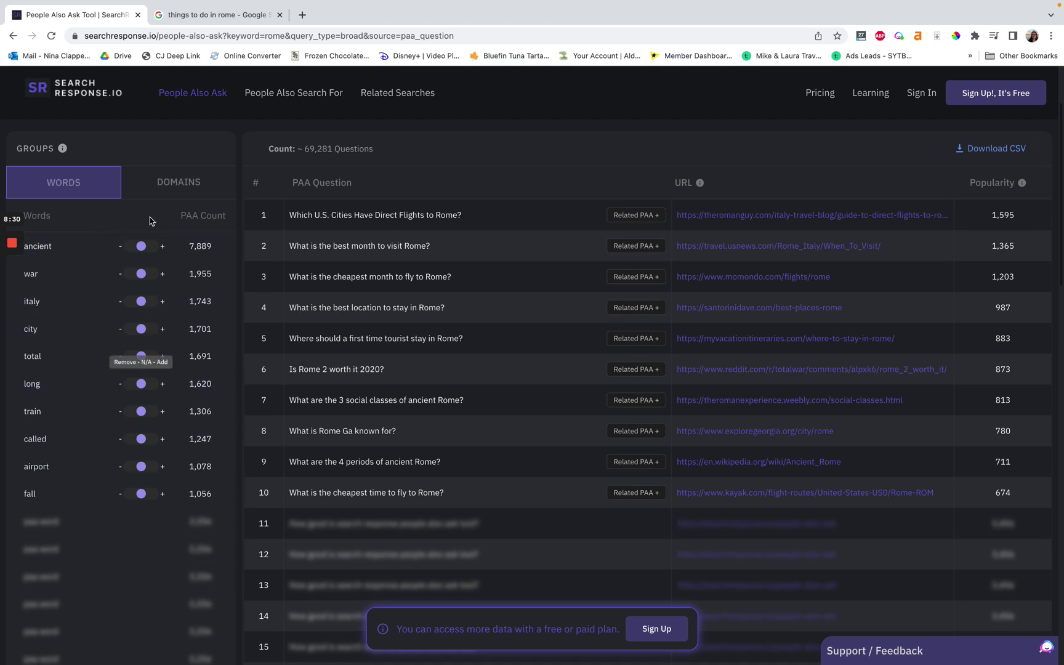
{"action": "scroll", "coordinate": [302, 203], "scroll_direction": "up", "scroll_amount": 5}
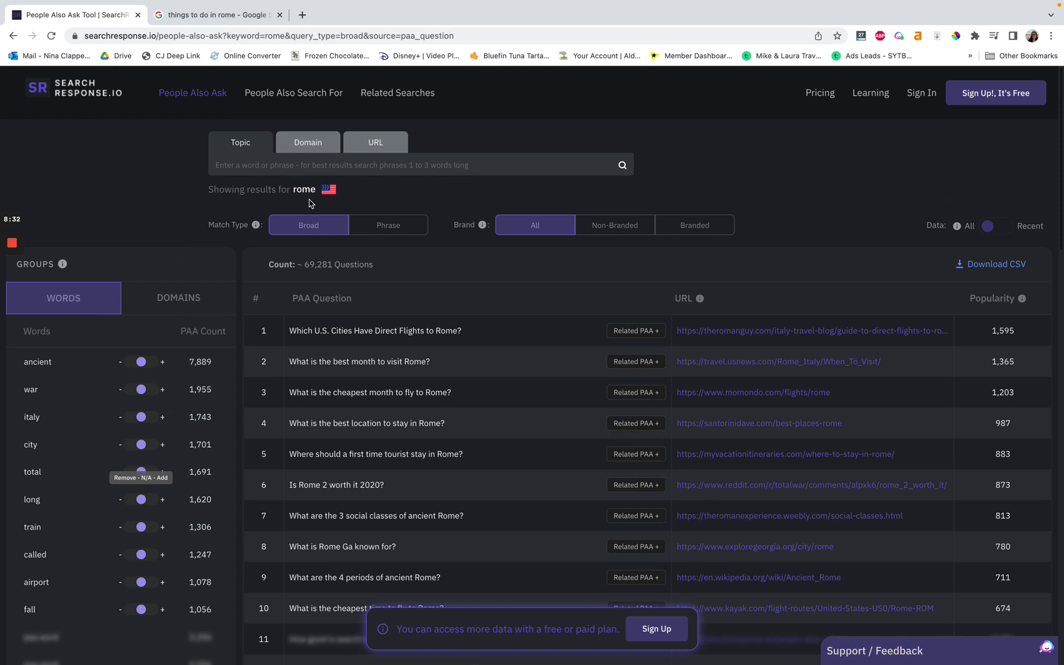
{"action": "scroll", "coordinate": [183, 226], "scroll_direction": "down", "scroll_amount": 3}
{"action": "scroll", "coordinate": [182, 227], "scroll_direction": "down", "scroll_amount": 1}
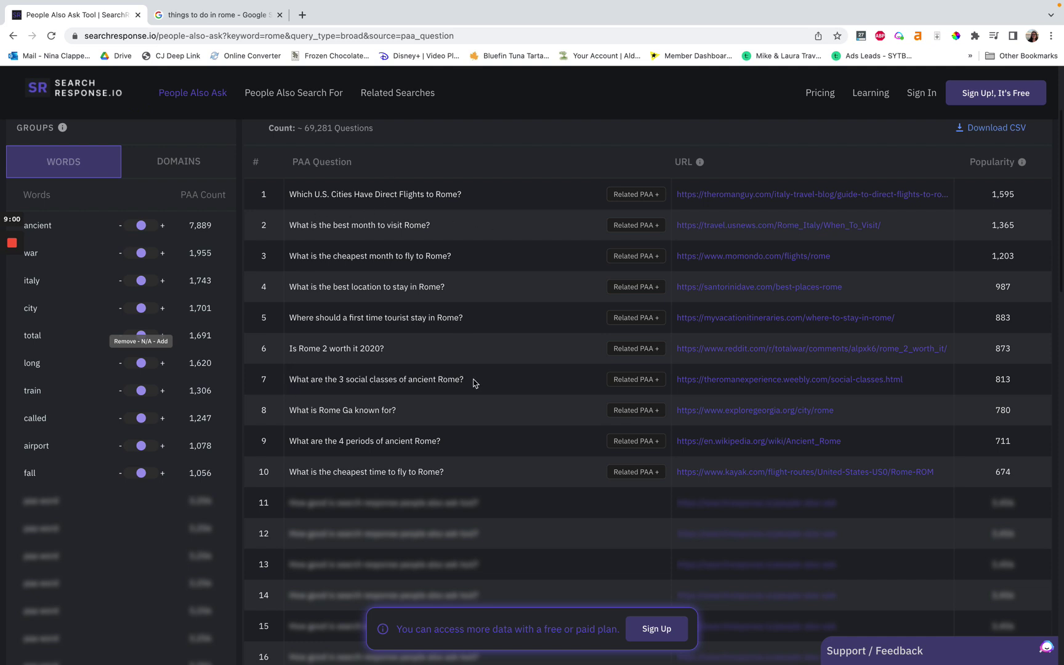
{"action": "mouse_move", "coordinate": [19, 383]}
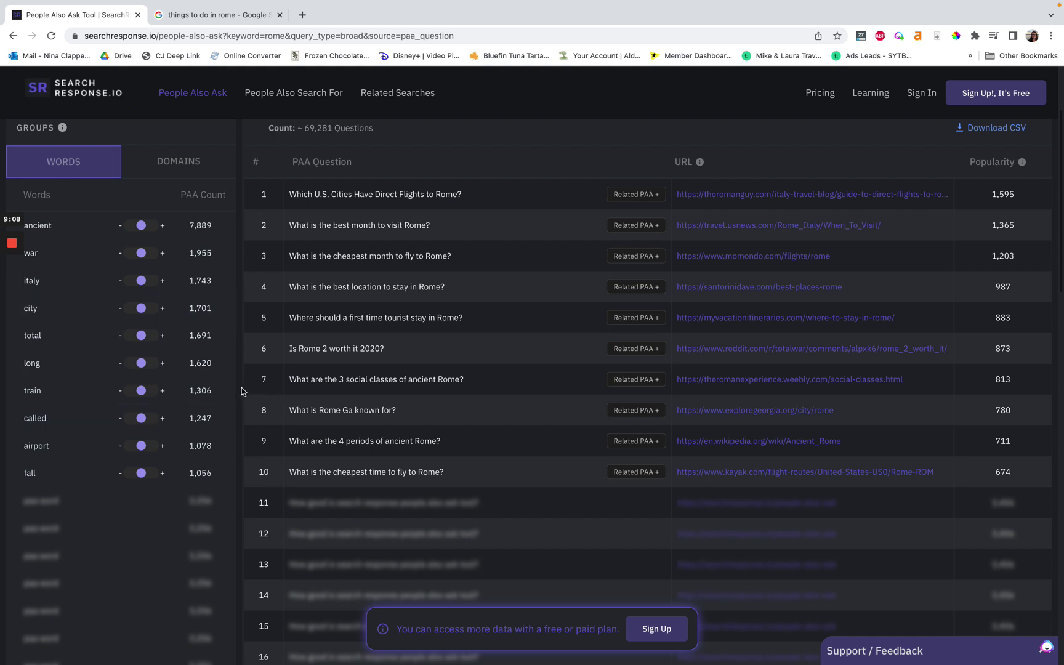
View the "rome" results grouped by domains, and return the grouping to words
{"action": "scroll", "coordinate": [243, 394], "scroll_direction": "up", "scroll_amount": 3}
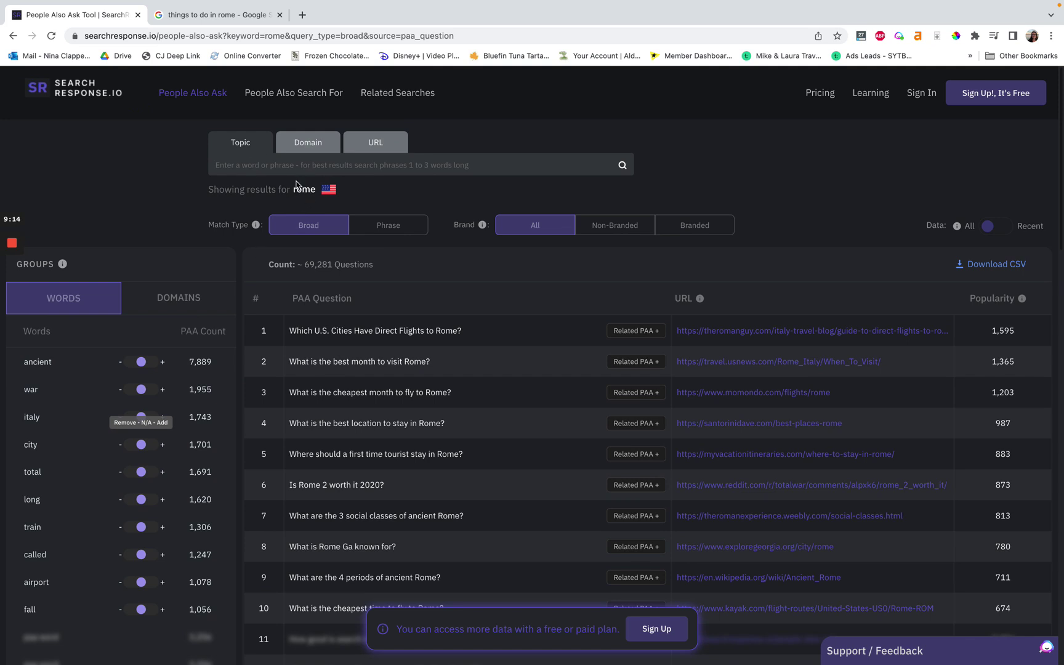
{"action": "scroll", "coordinate": [221, 224], "scroll_direction": "down", "scroll_amount": 3}
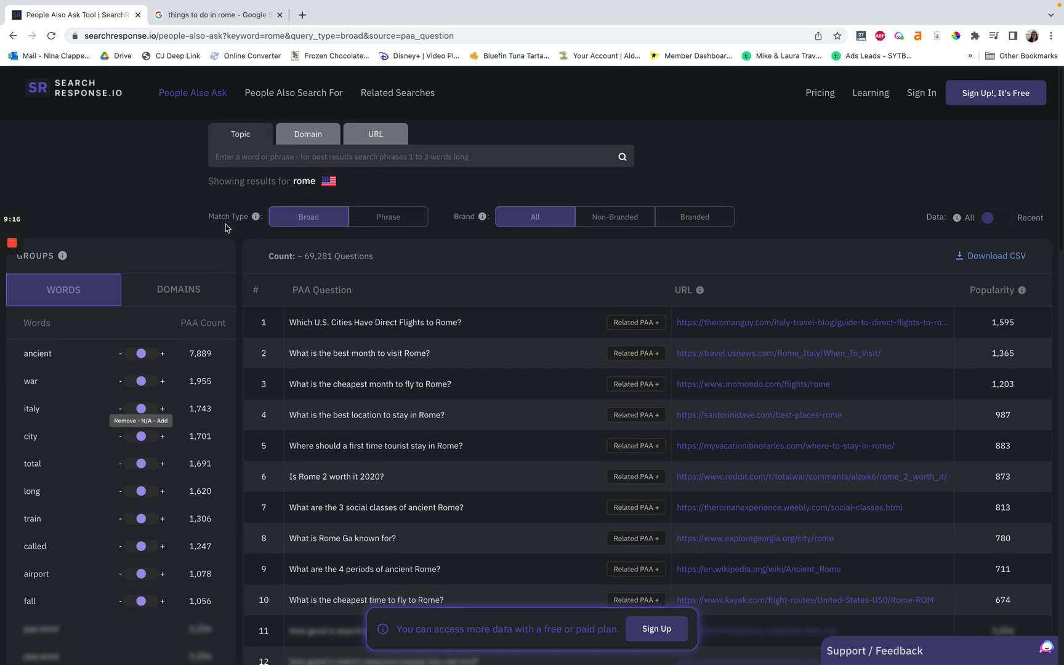
{"action": "left_click", "coordinate": [175, 209]}
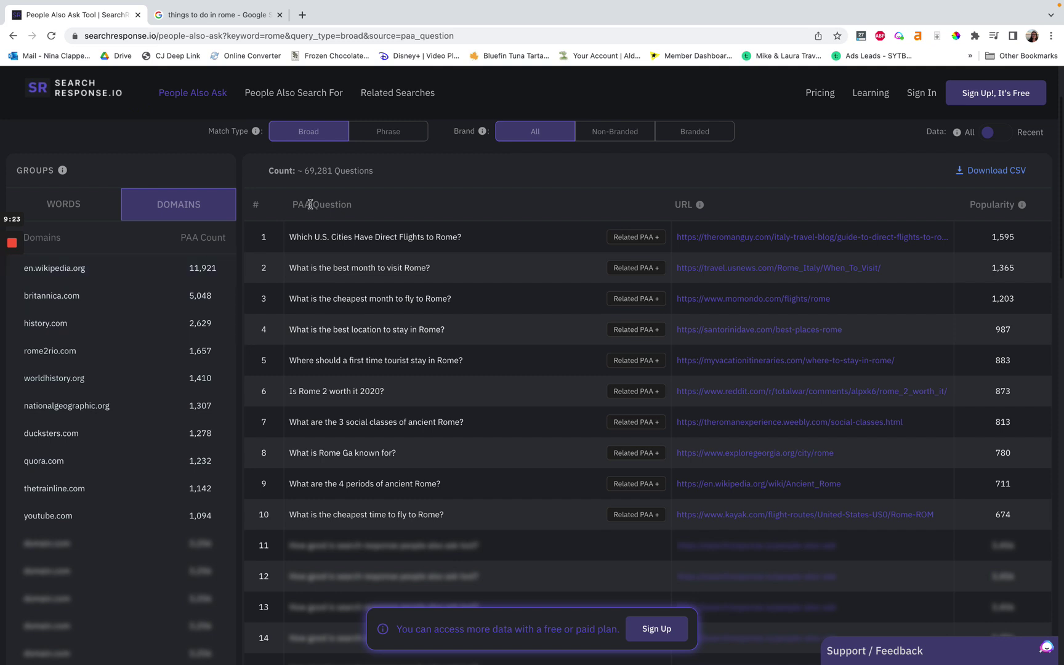
{"action": "left_click", "coordinate": [85, 210]}
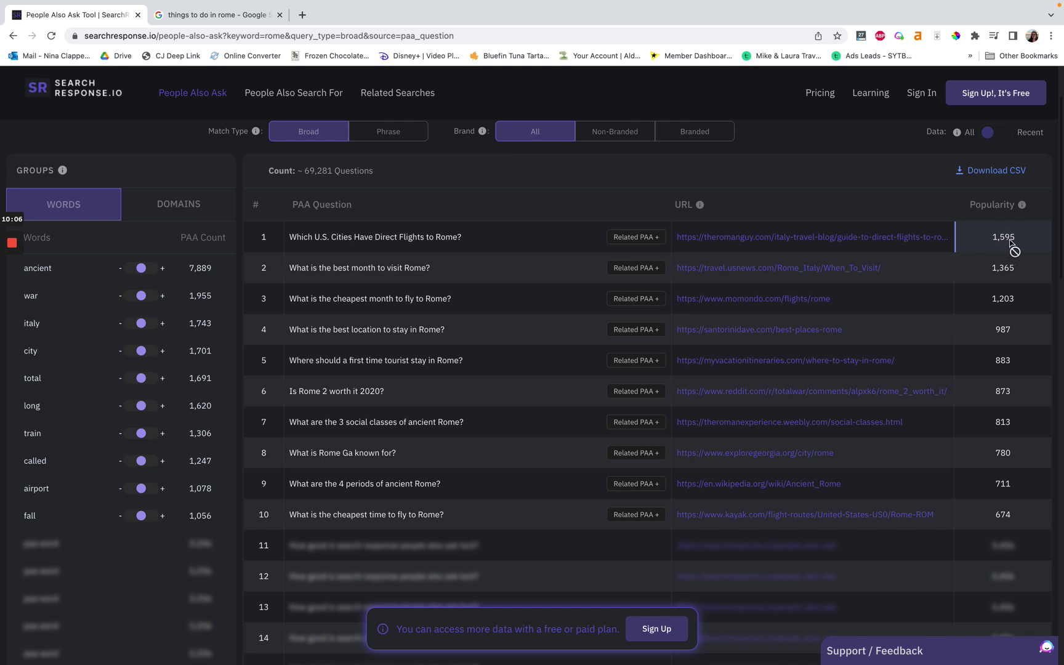
Compare Google's People also ask questions for "things to do in rome" with the question list in the People Also Ask tool
{"action": "left_click", "coordinate": [253, 18]}
{"action": "scroll", "coordinate": [257, 302], "scroll_direction": "up", "scroll_amount": 5}
{"action": "scroll", "coordinate": [258, 301], "scroll_direction": "up", "scroll_amount": 5}
{"action": "scroll", "coordinate": [268, 369], "scroll_direction": "down", "scroll_amount": 5}
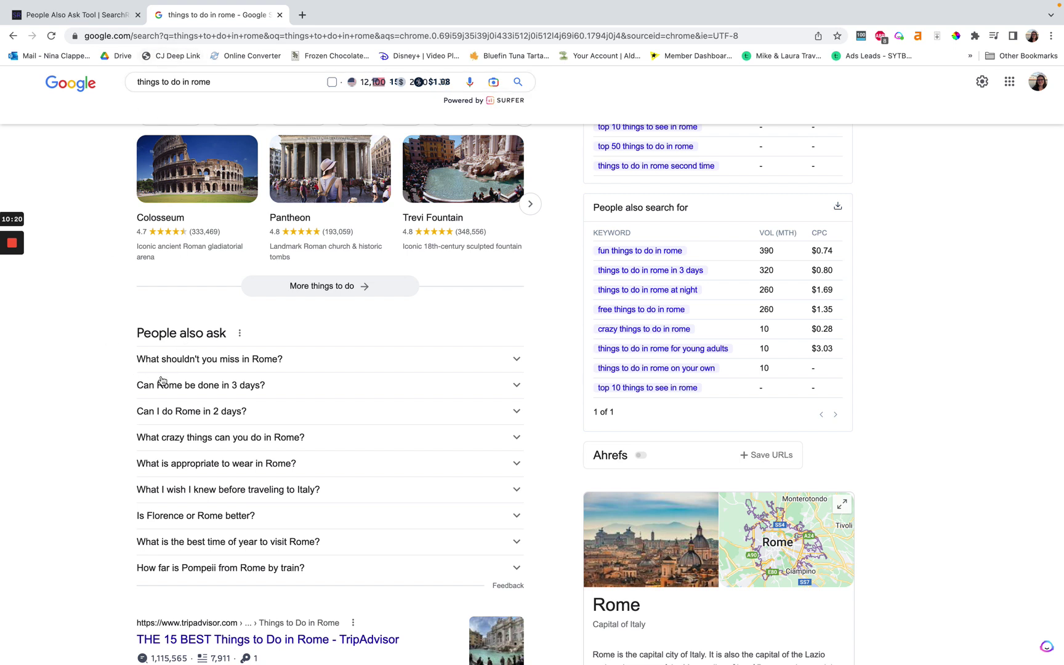
{"action": "left_click", "coordinate": [91, 16]}
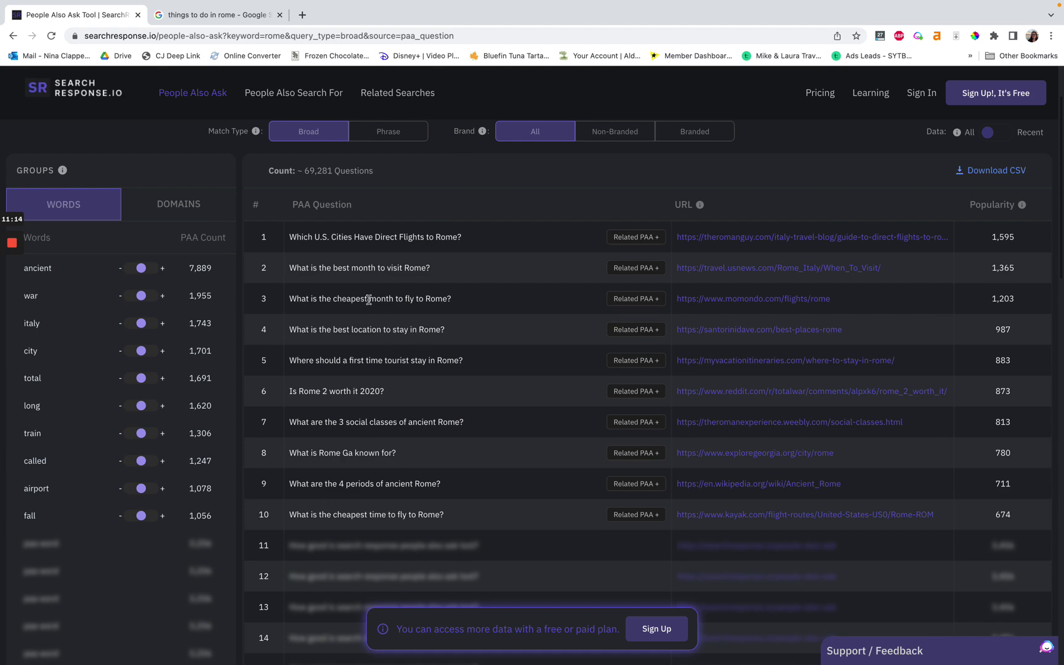
{"action": "left_click", "coordinate": [213, 16]}
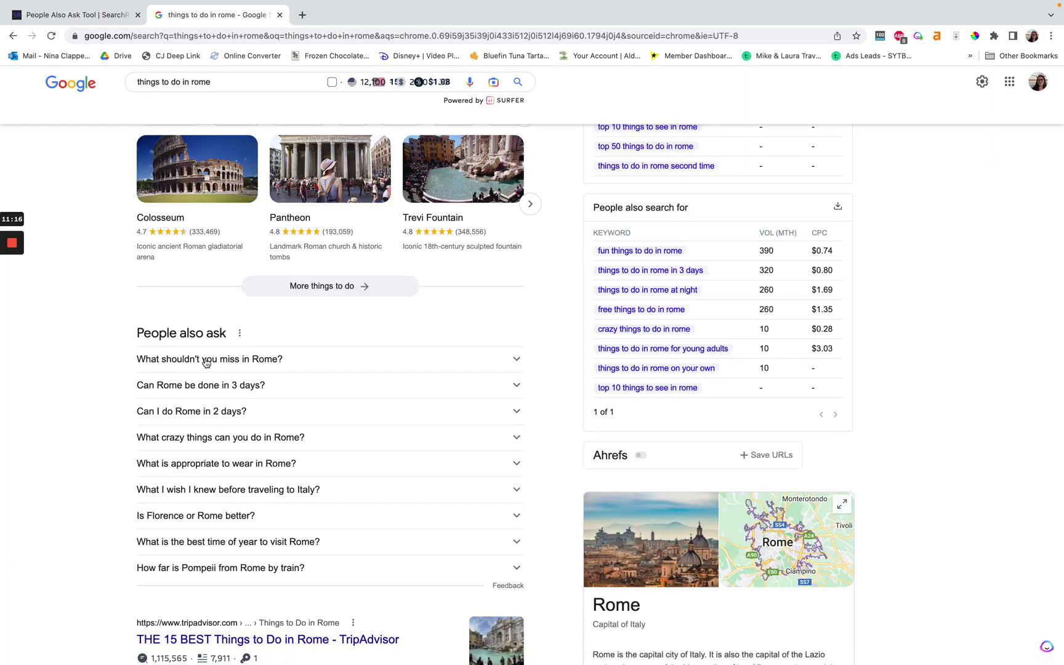
{"action": "left_click", "coordinate": [108, 14]}
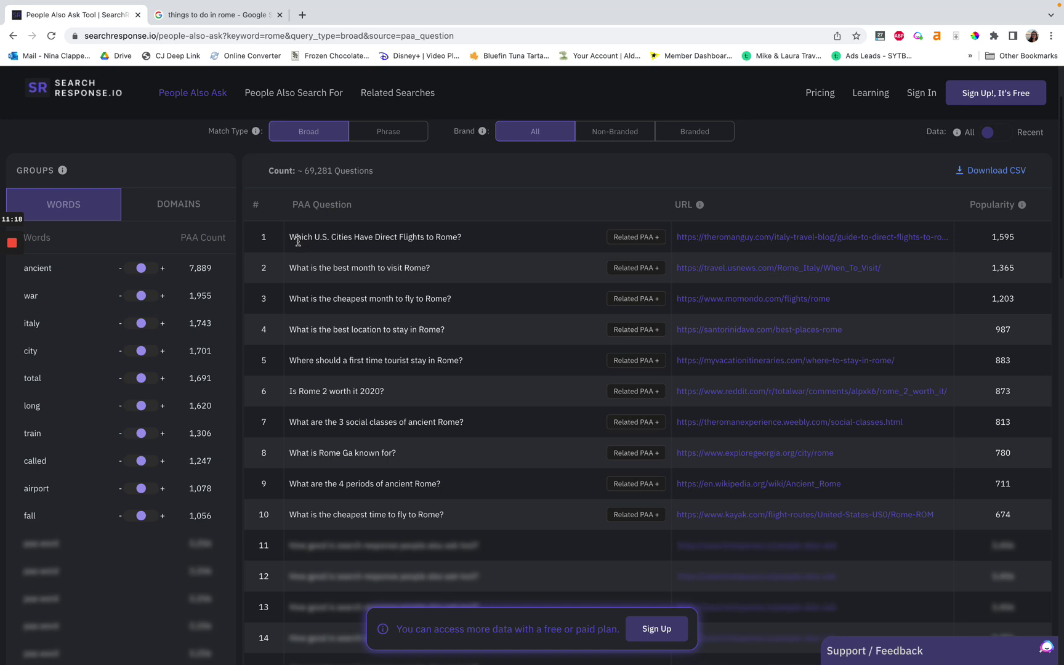
Highlight the questions "Which U.S. Cities Have Direct Flights to Rome?" and "What is the cheapest month to fly to Rome?", and clear the selection
{"action": "left_click_drag", "start_coordinate": [289, 236], "coordinate": [486, 246]}
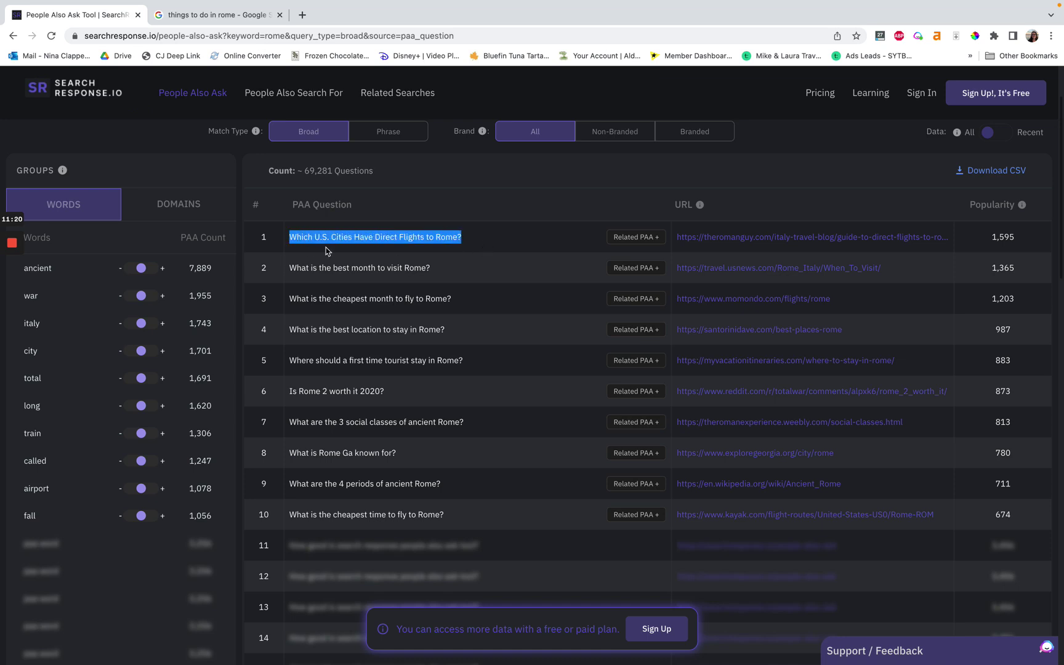
{"action": "left_click", "coordinate": [341, 276]}
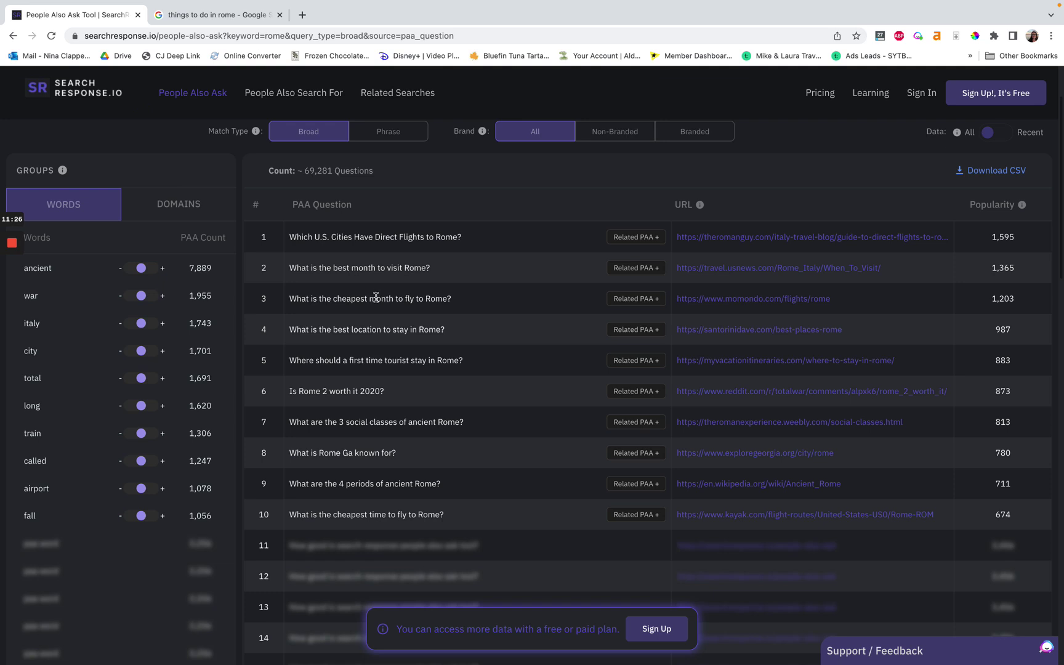
{"action": "triple_click", "coordinate": [373, 299]}
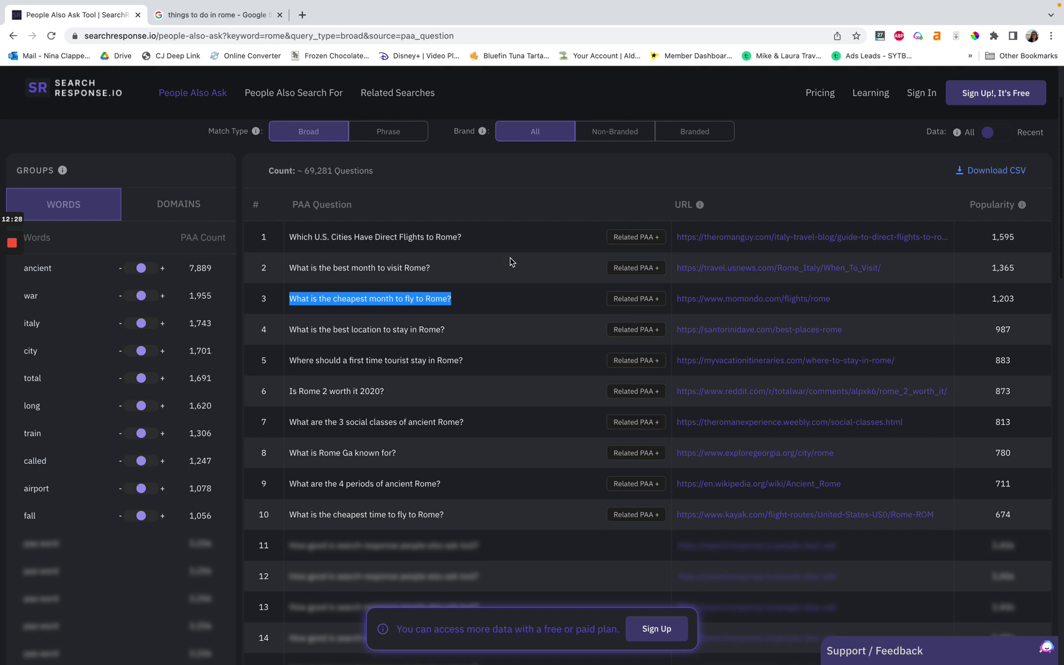
{"action": "left_click", "coordinate": [549, 221]}
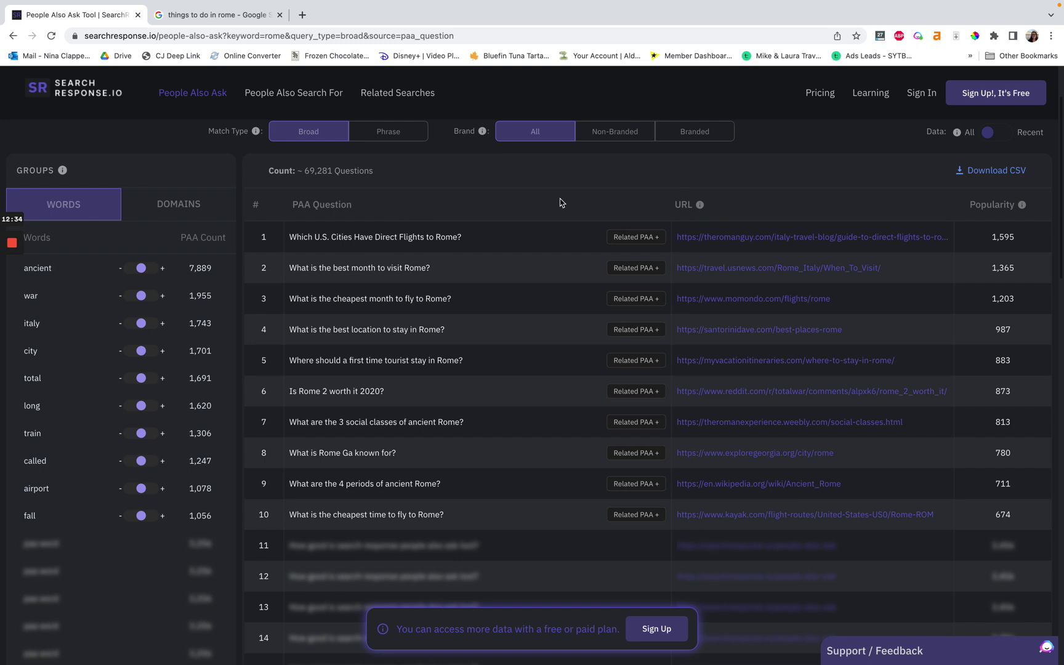
Open the source page of the first question and copy the text "Which U.S. Cities Have Direct Flights to Rome?" from the results
{"action": "left_click", "coordinate": [714, 238]}
{"action": "left_click", "coordinate": [96, 19]}
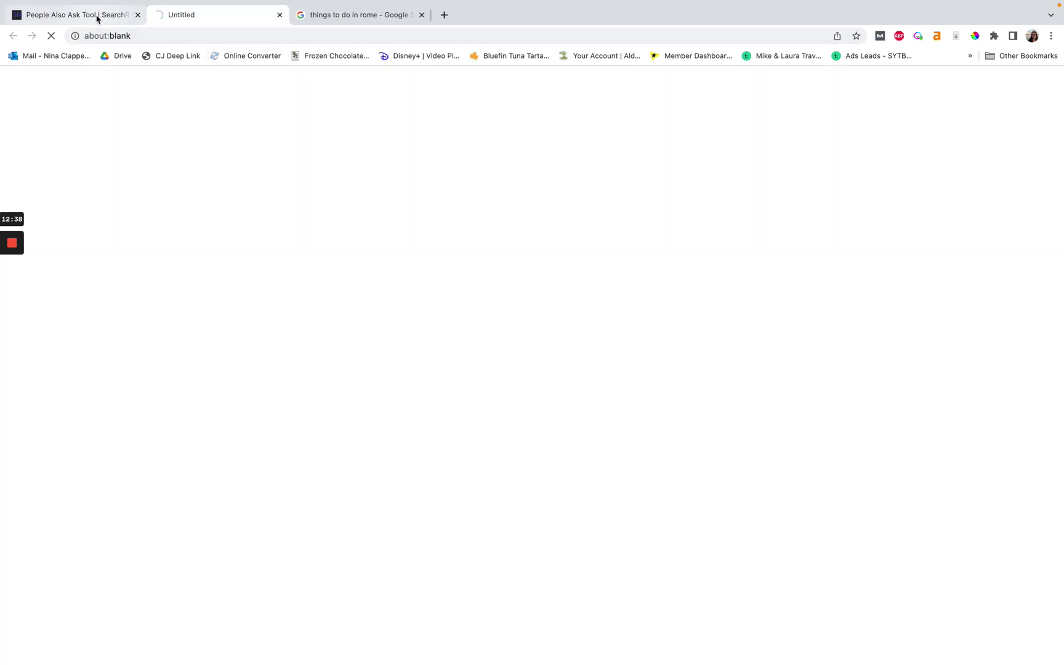
{"action": "left_click_drag", "start_coordinate": [291, 236], "coordinate": [469, 240]}
{"action": "key", "text": "super+c"}
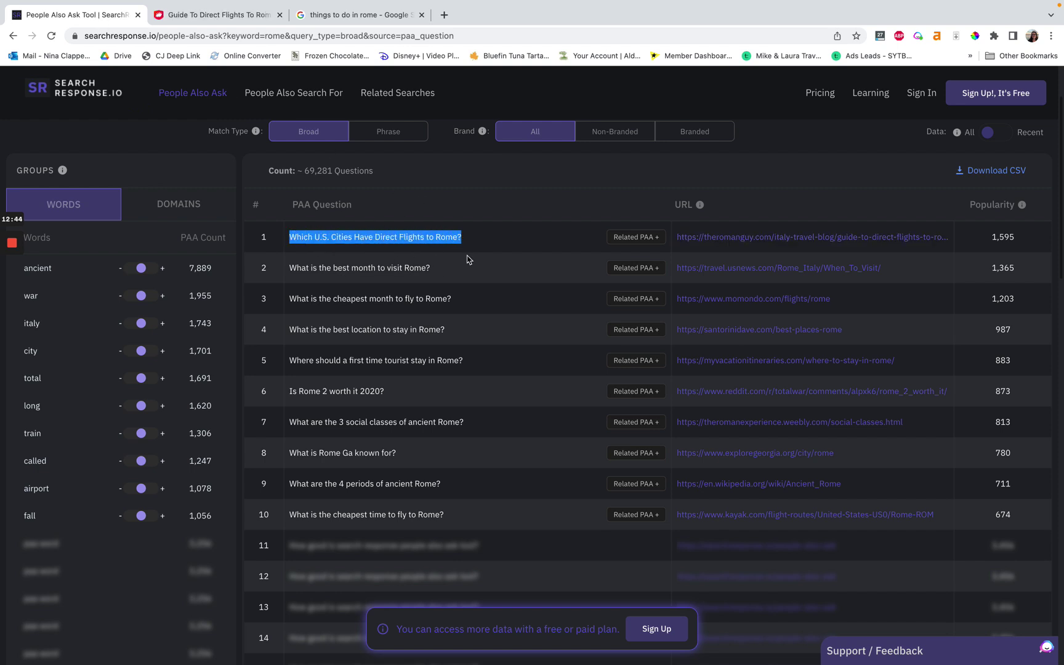
Read the Roman Guy article on direct flights down to its section on U.S. cities, and return to the question results
{"action": "left_click", "coordinate": [233, 15]}
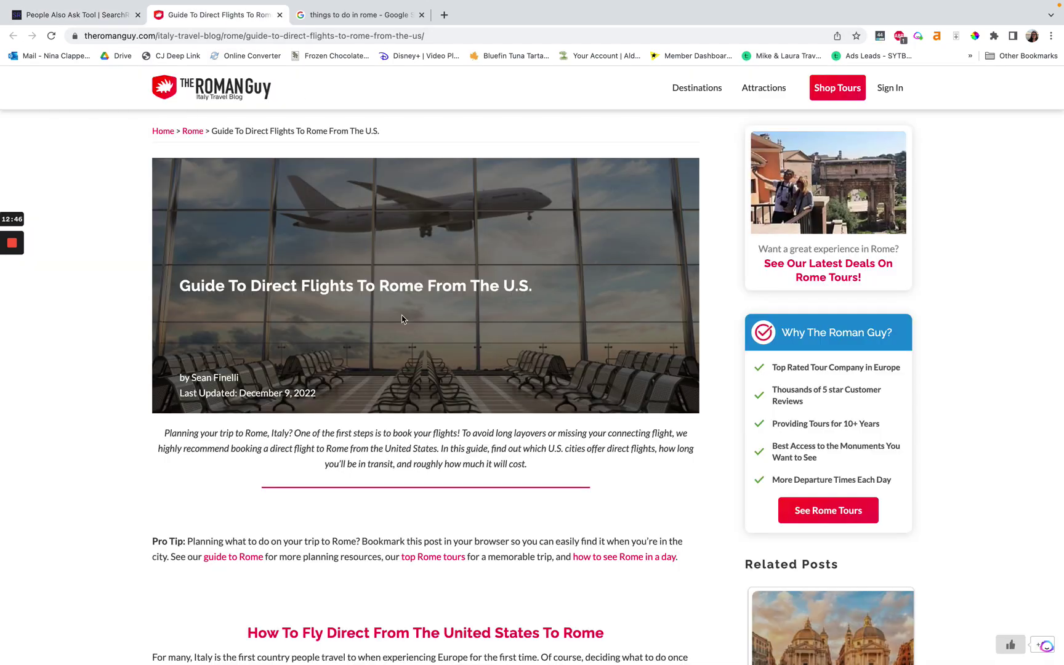
{"action": "scroll", "coordinate": [192, 370], "scroll_direction": "down", "scroll_amount": 10}
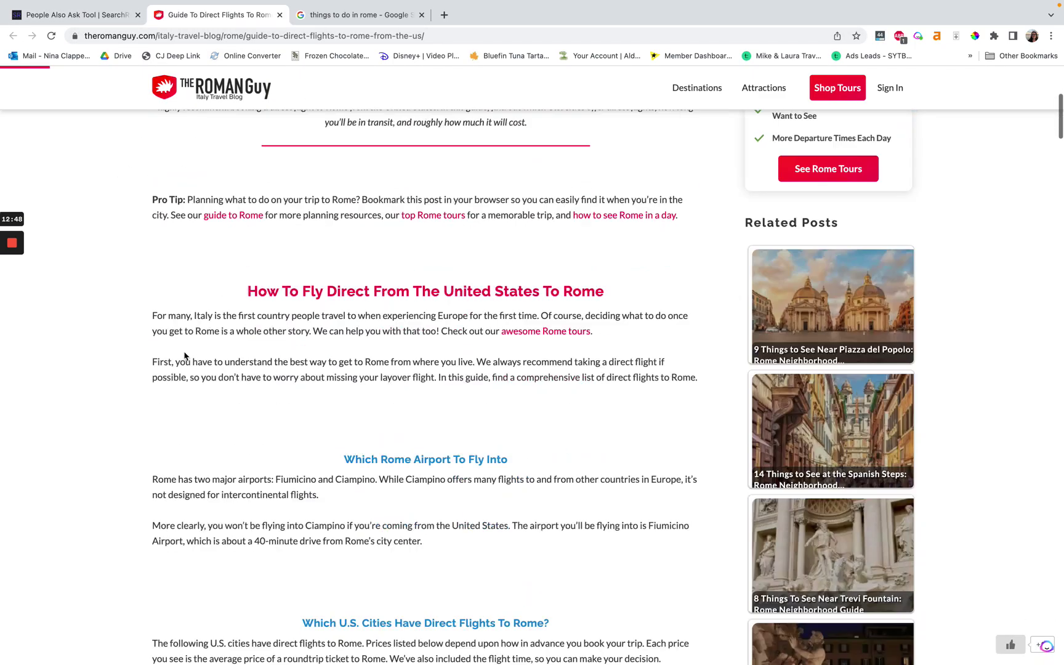
{"action": "left_click", "coordinate": [110, 7]}
{"action": "left_click", "coordinate": [110, 7]}
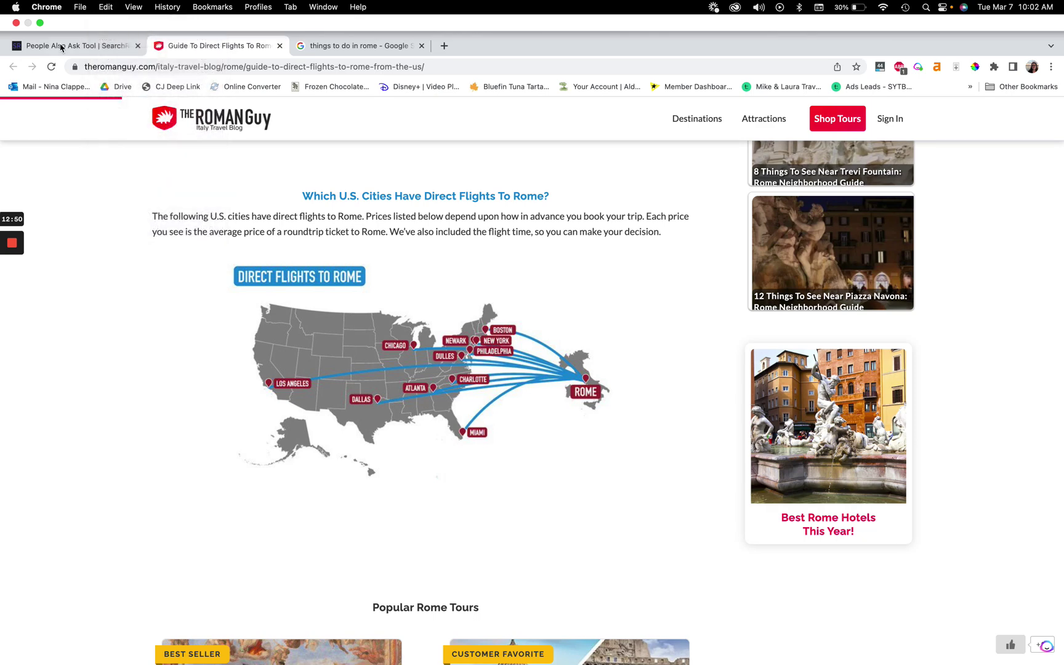
{"action": "left_click", "coordinate": [71, 30]}
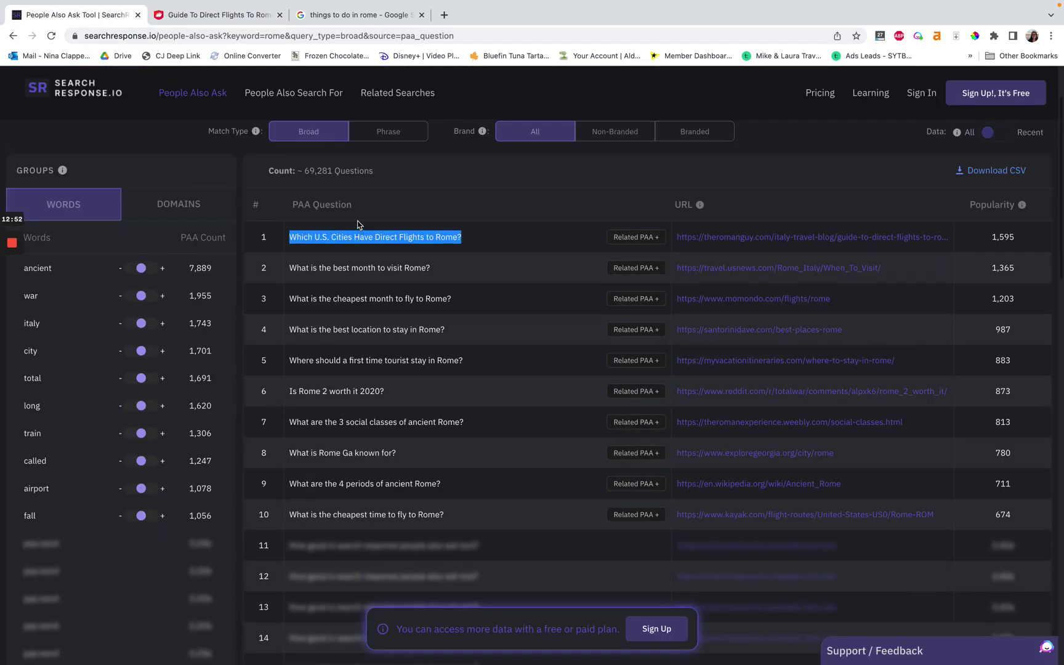
Search Google in a new tab for "Which U.S. Cities Have Direct Flights to Rome?" and highlight the top result's snippet
{"action": "key", "text": "super+t"}
{"action": "key", "text": "super+v"}
{"action": "key", "text": "Return"}
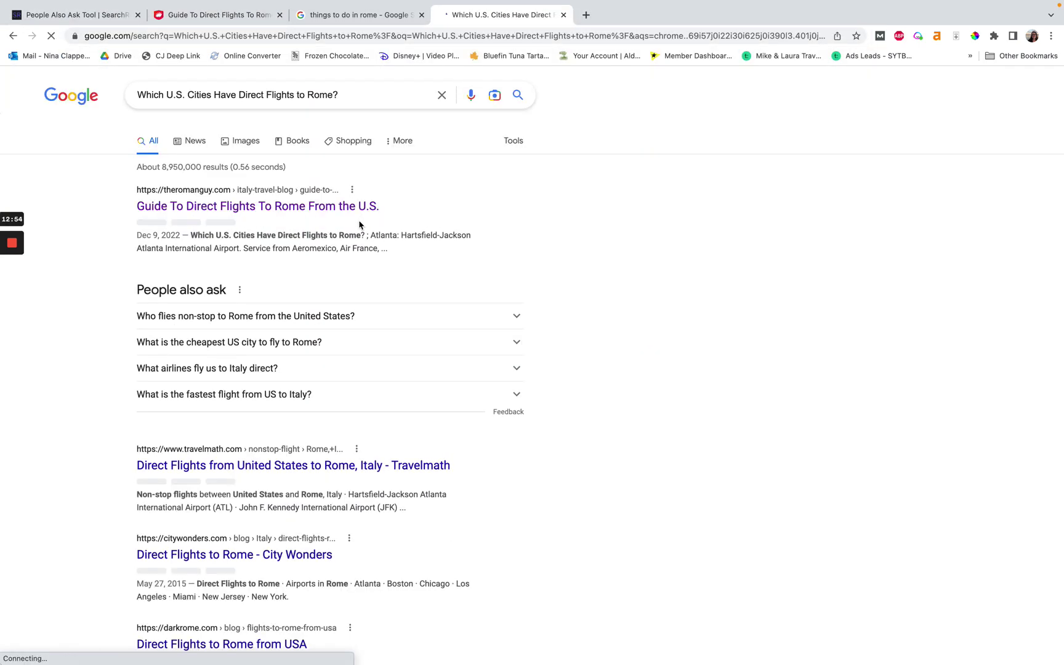
{"action": "key", "text": "super+1"}
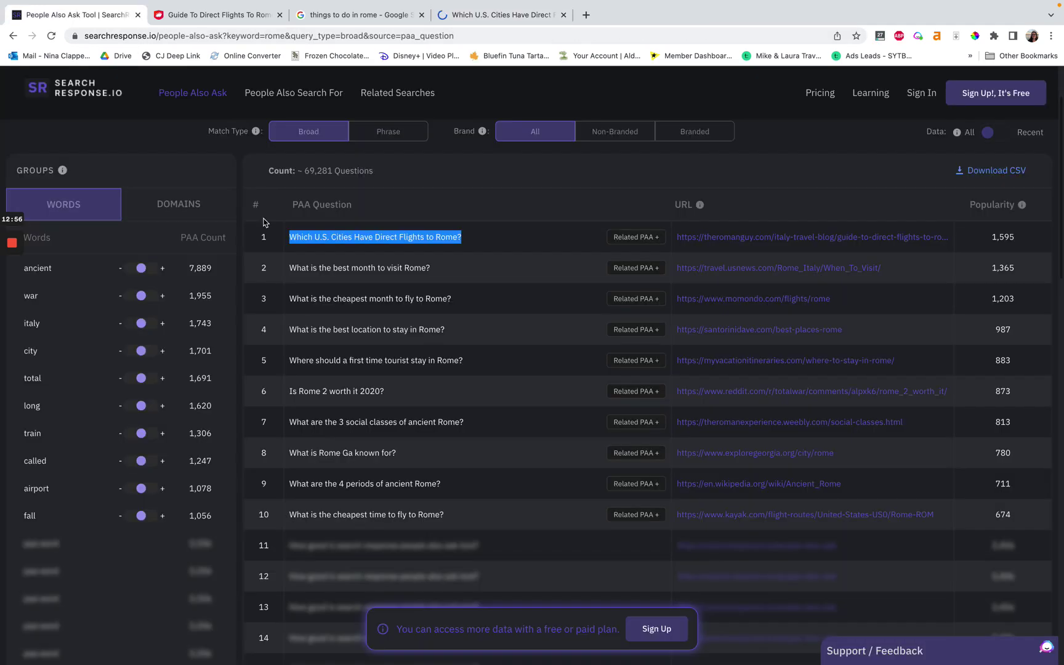
{"action": "key", "text": "super+4"}
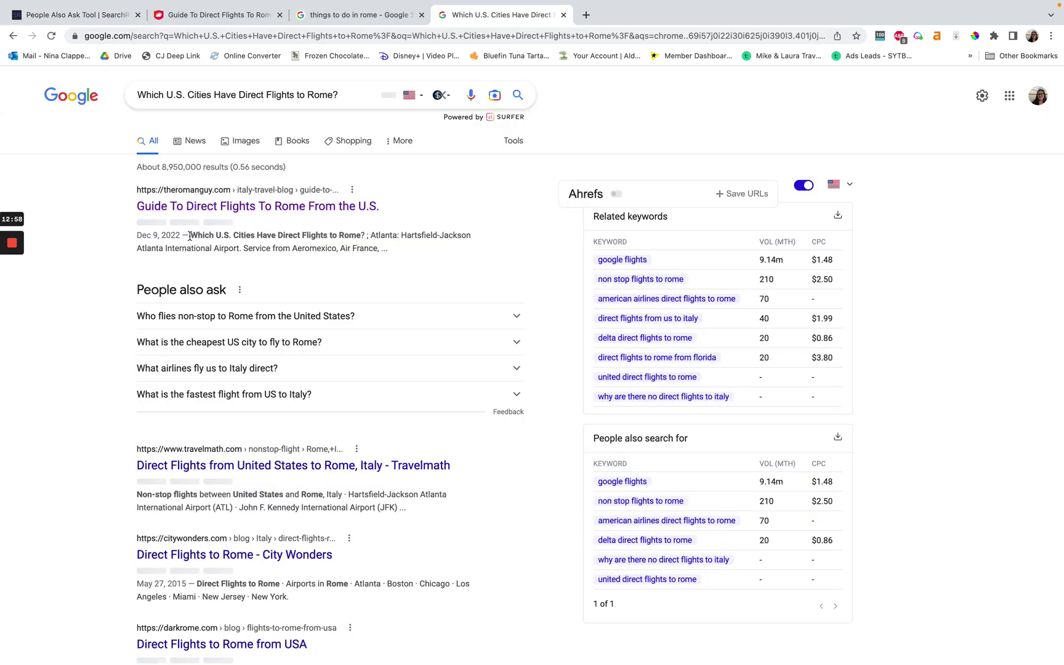
{"action": "left_click_drag", "start_coordinate": [191, 241], "coordinate": [390, 256]}
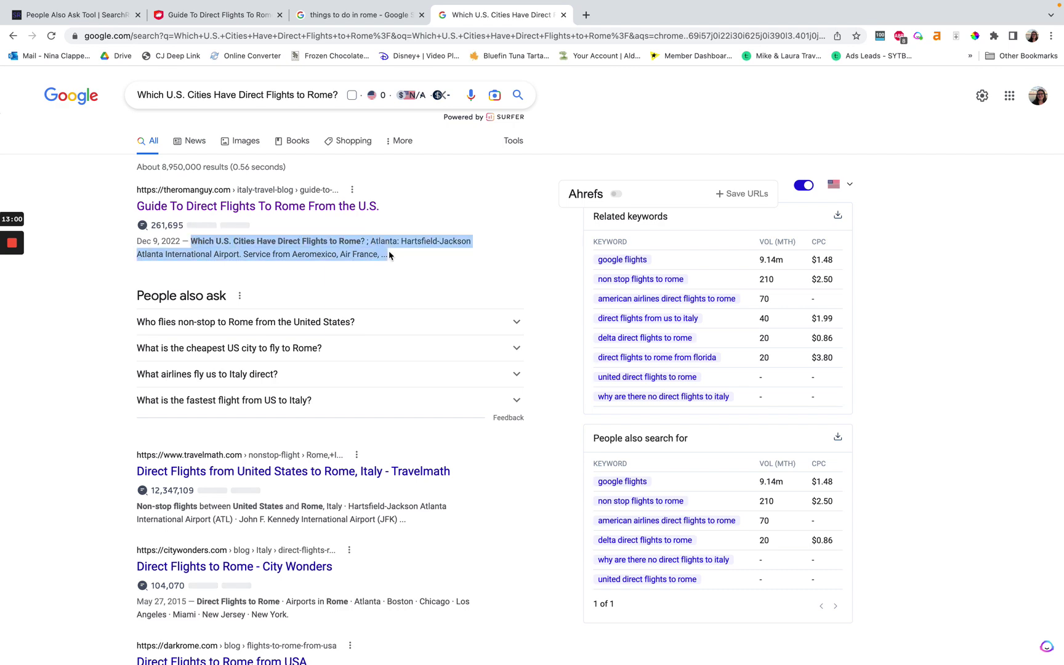
Find the copied question within the Roman Guy article on direct flights
{"action": "left_click", "coordinate": [410, 14]}
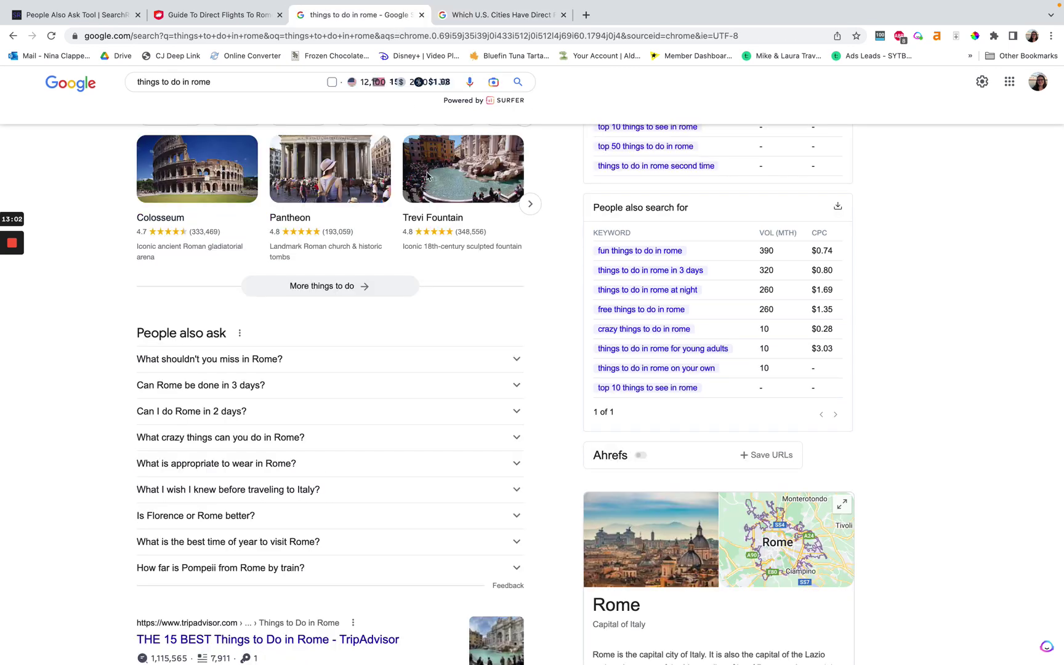
{"action": "left_click", "coordinate": [232, 22]}
{"action": "left_click", "coordinate": [649, 223]}
{"action": "key", "text": "super+f"}
{"action": "key", "text": "super+v"}
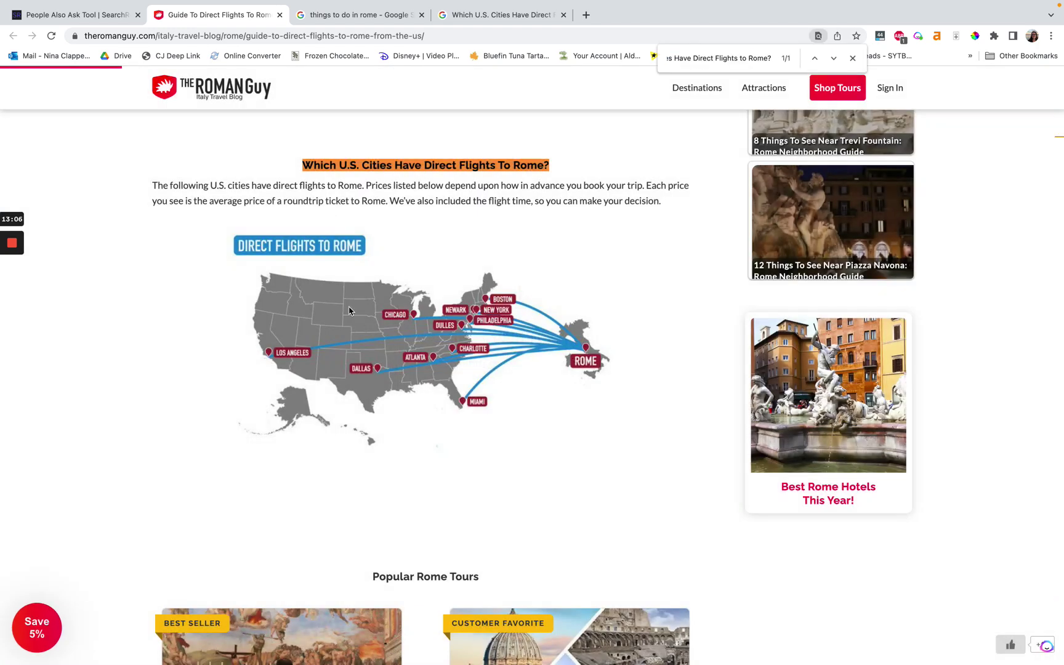
Highlight and read the answer paragraph directly below the article's "Which U.S. Cities Have Direct Flights To Rome?" heading
{"action": "left_click_drag", "start_coordinate": [153, 185], "coordinate": [648, 199]}
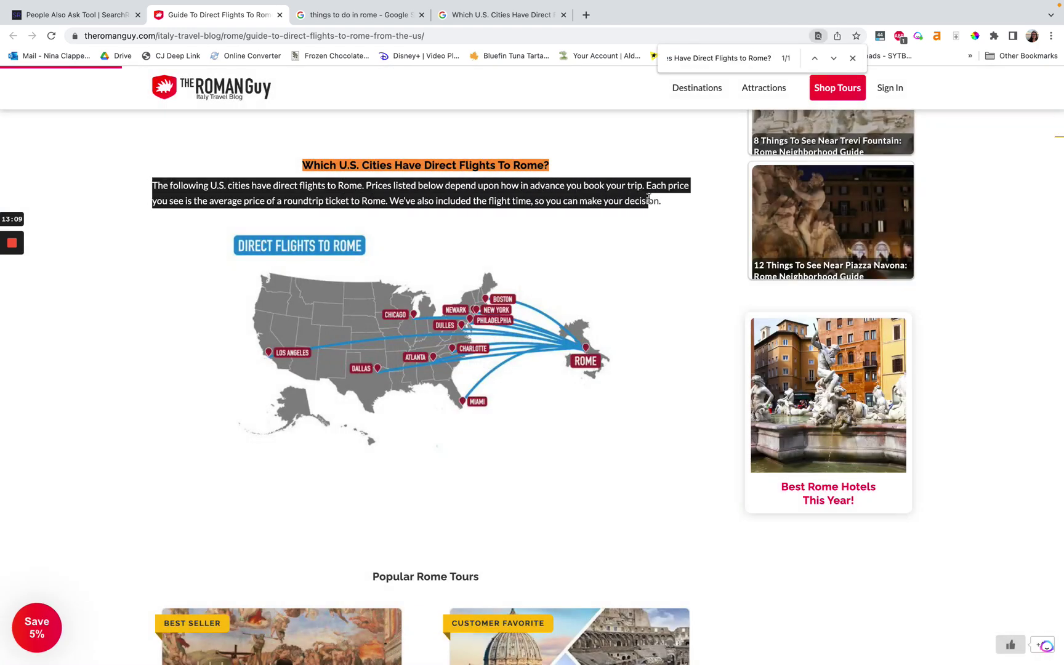
{"action": "left_click", "coordinate": [605, 198]}
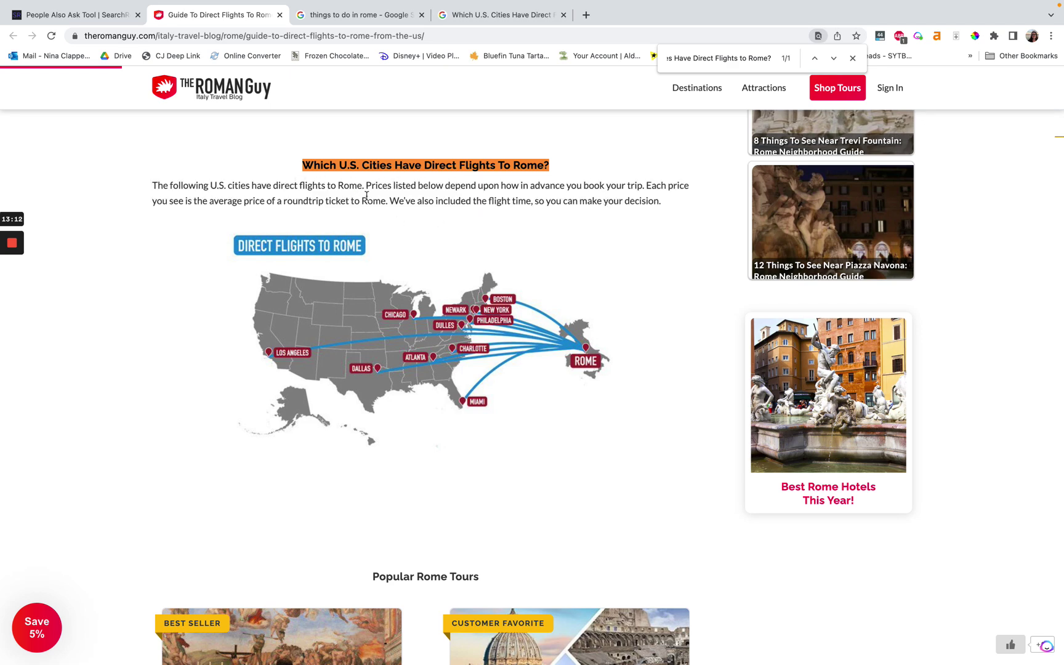
{"action": "scroll", "coordinate": [258, 214], "scroll_direction": "down", "scroll_amount": 3}
{"action": "scroll", "coordinate": [258, 214], "scroll_direction": "up", "scroll_amount": 4}
{"action": "triple_click", "coordinate": [250, 206]}
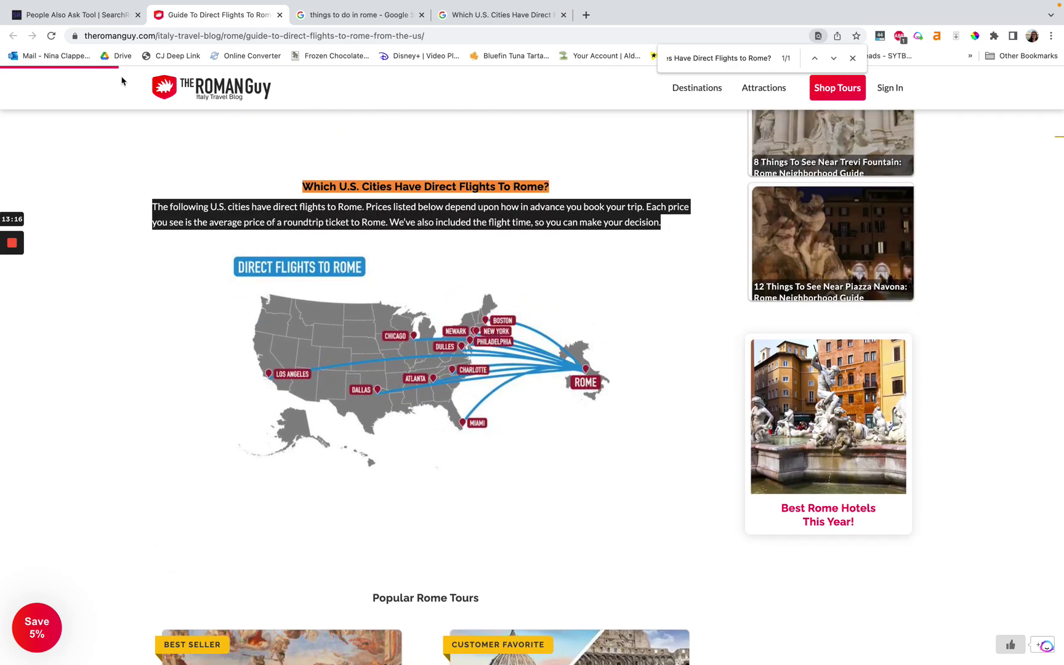
Return to the People Also Ask results and run a topic search for "rome tour"
{"action": "left_click", "coordinate": [97, 18]}
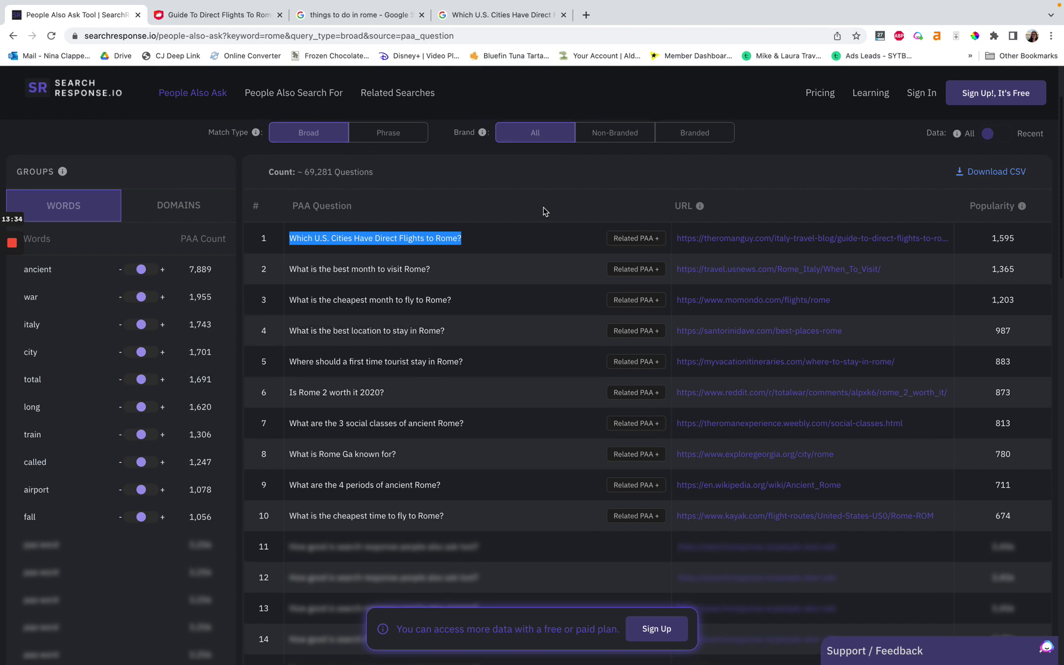
{"action": "scroll", "coordinate": [544, 211], "scroll_direction": "up", "scroll_amount": 2}
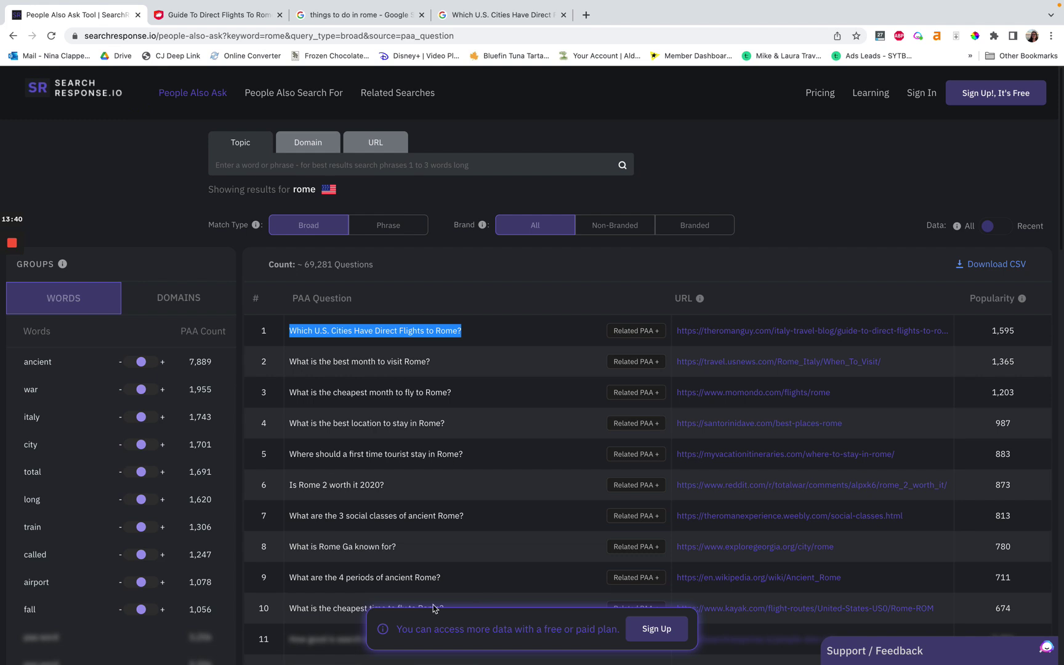
{"action": "left_click", "coordinate": [319, 159]}
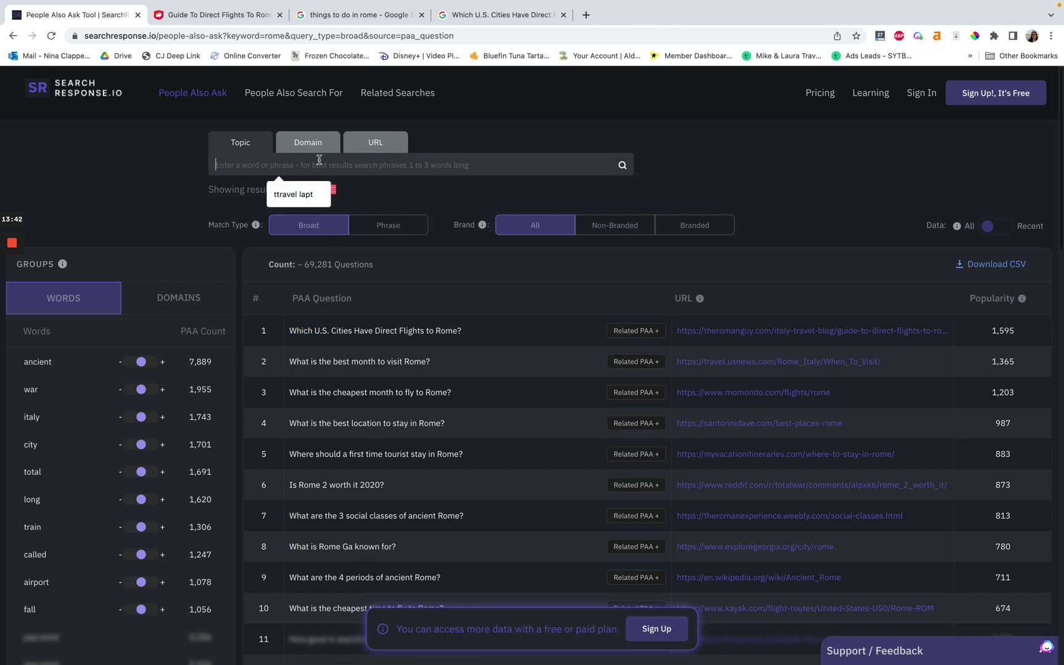
{"action": "type", "text": "rome tour"}
{"action": "key", "text": "Return"}
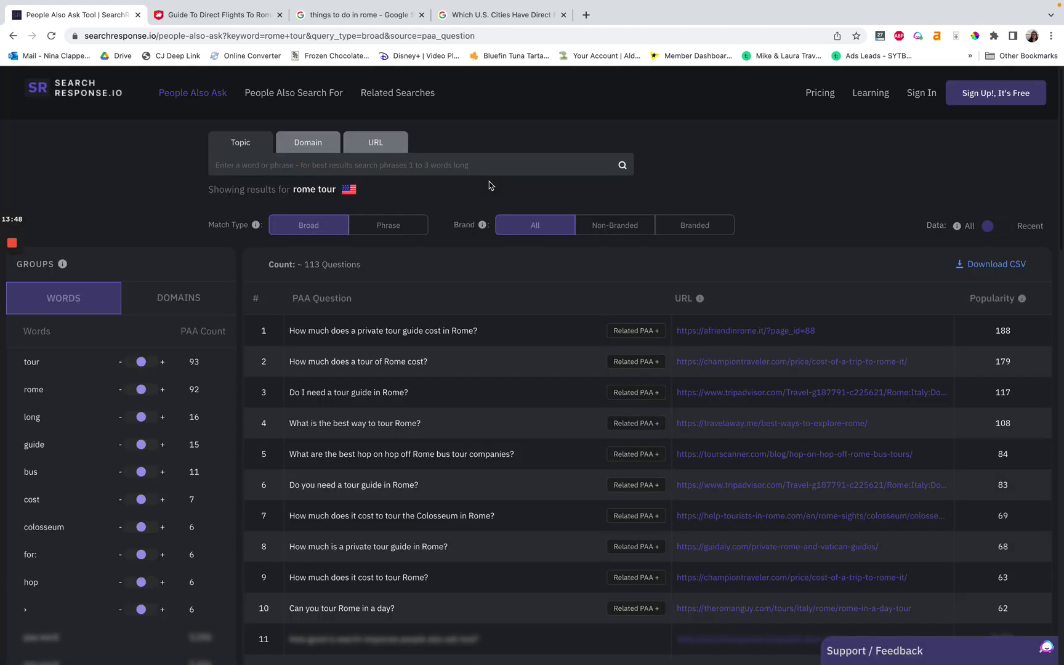
Highlight the total question count for "rome tour" and review the listed questions with their popularity
{"action": "scroll", "coordinate": [490, 186], "scroll_direction": "down", "scroll_amount": 2}
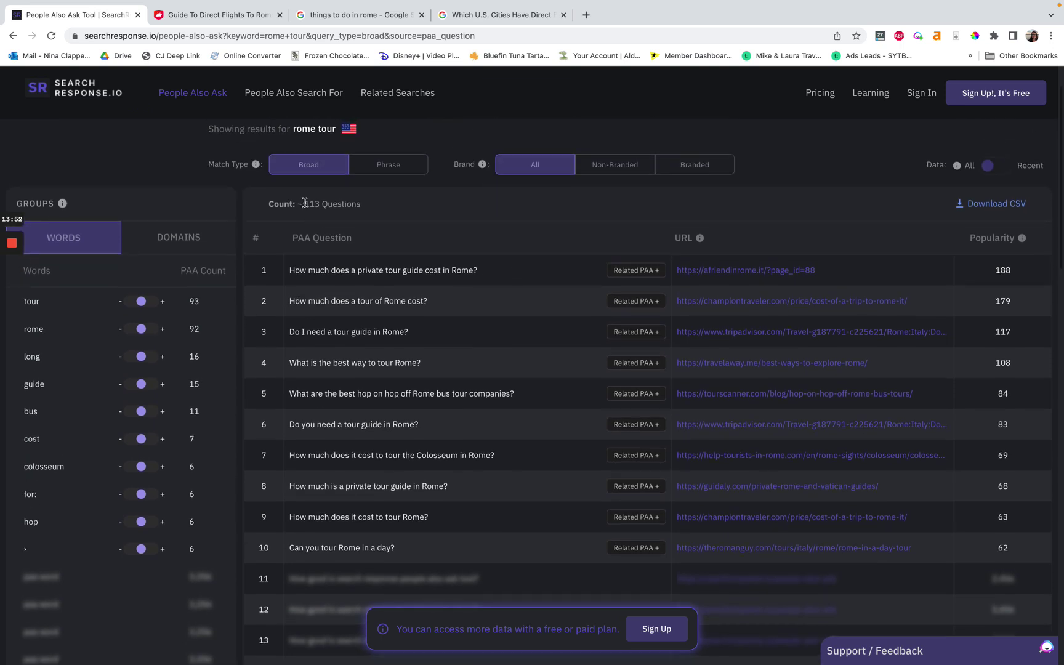
{"action": "left_click_drag", "start_coordinate": [304, 204], "coordinate": [384, 207]}
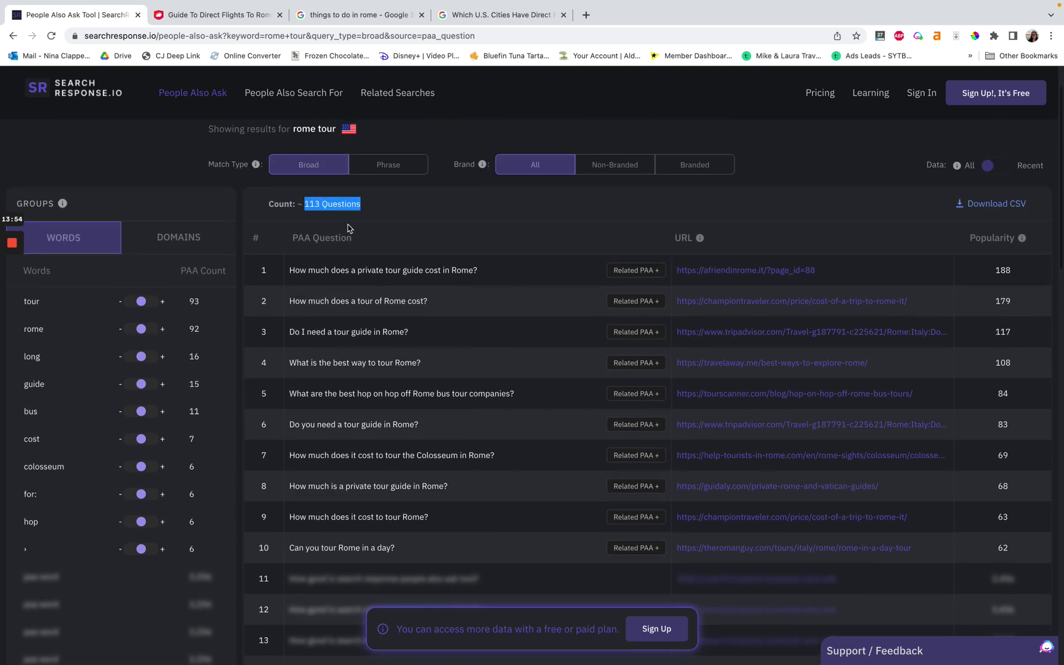
{"action": "left_click", "coordinate": [422, 224]}
{"action": "scroll", "coordinate": [423, 224], "scroll_direction": "down", "scroll_amount": 3}
{"action": "scroll", "coordinate": [874, 280], "scroll_direction": "up", "scroll_amount": 2}
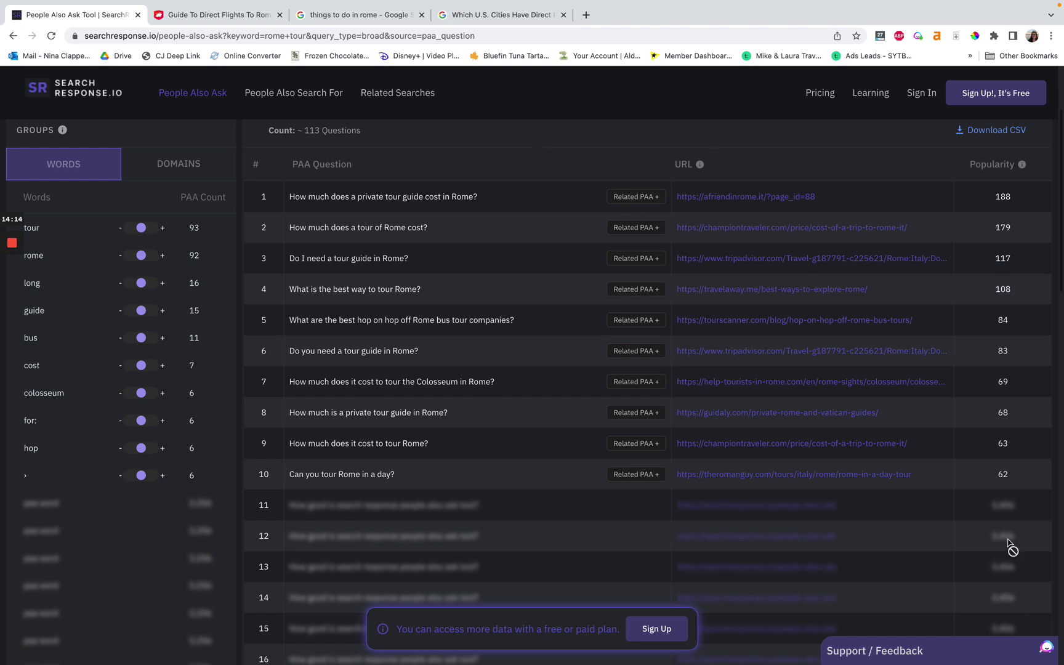
{"action": "scroll", "coordinate": [527, 229], "scroll_direction": "up", "scroll_amount": 3}
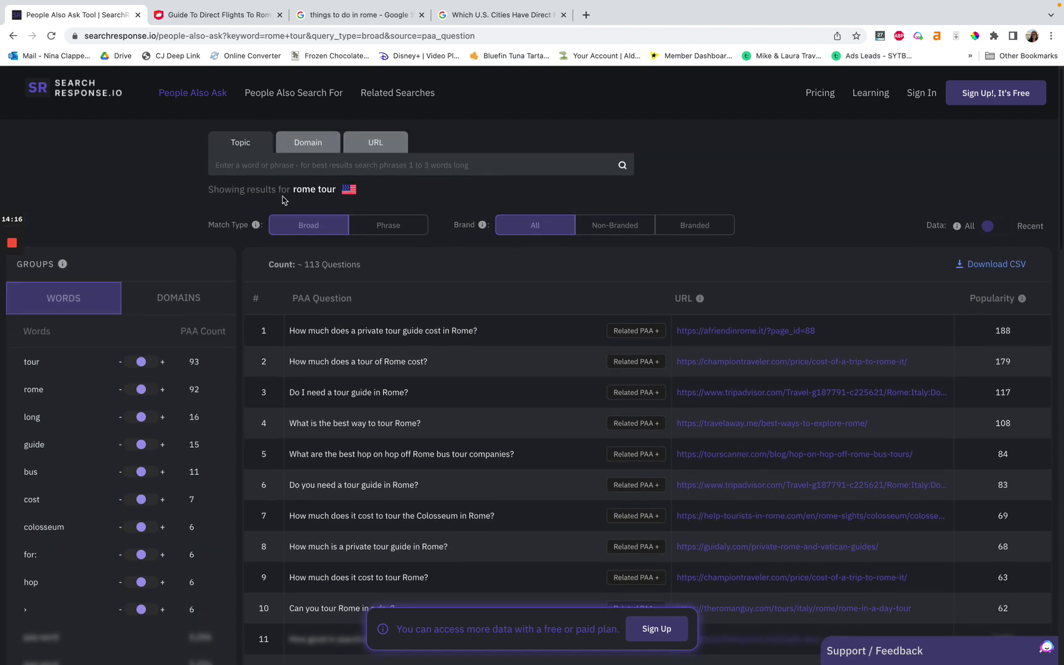
{"action": "scroll", "coordinate": [849, 430], "scroll_direction": "down", "scroll_amount": 2}
{"action": "scroll", "coordinate": [860, 430], "scroll_direction": "down", "scroll_amount": 1}
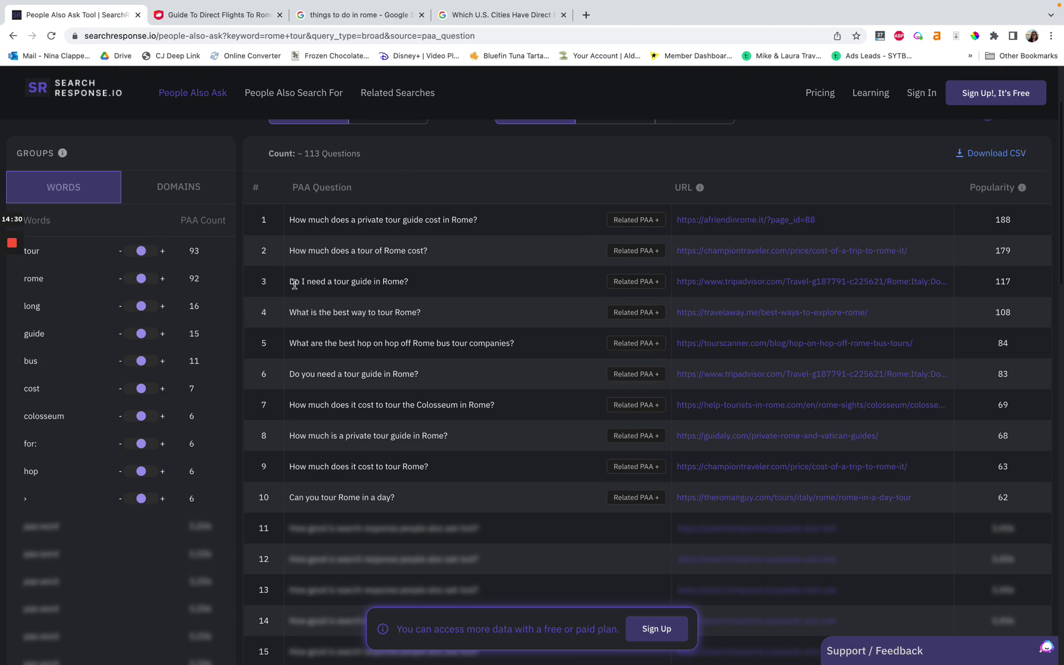
Highlight the question "Do I need a tour guide in Rome?" and the "tour guide in Rome?" wording in the private guide cost question
{"action": "left_click_drag", "start_coordinate": [291, 283], "coordinate": [437, 284]}
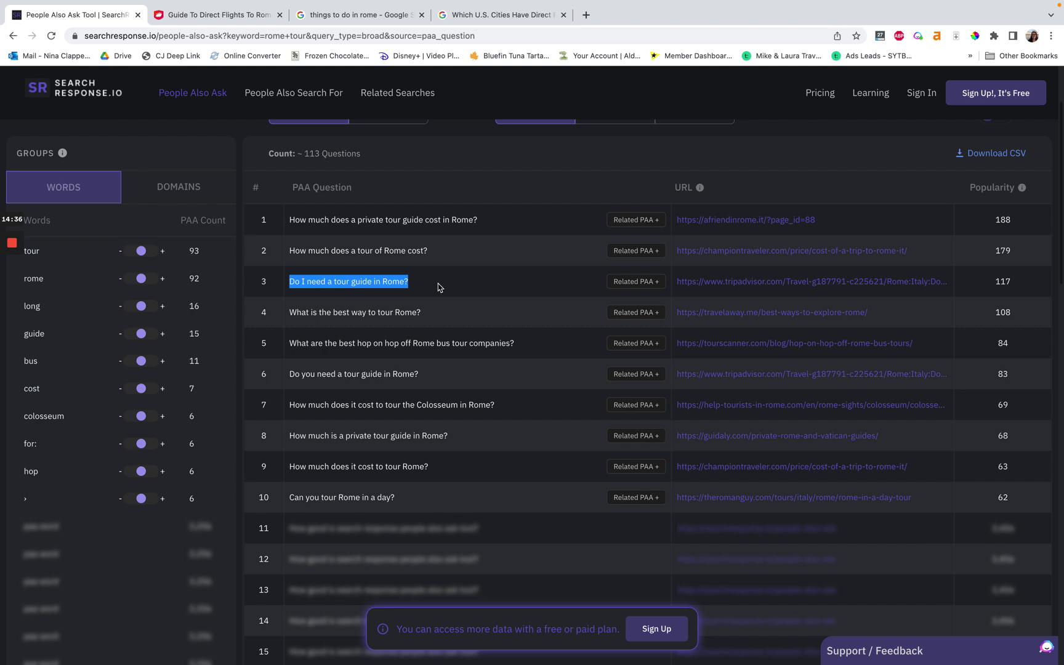
{"action": "left_click", "coordinate": [367, 293]}
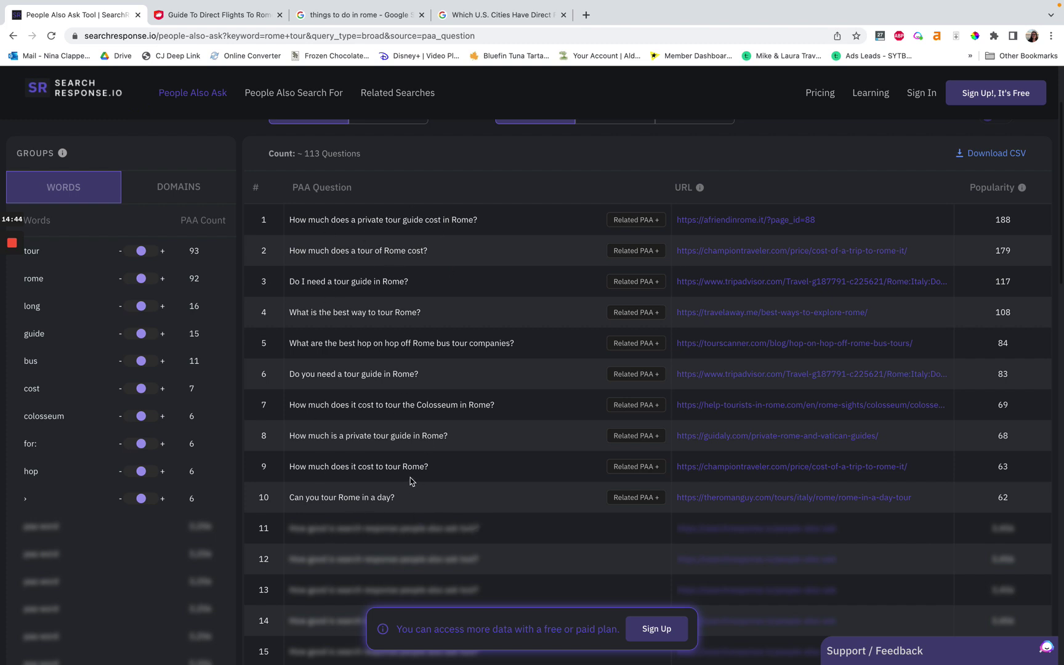
{"action": "left_click_drag", "start_coordinate": [373, 435], "coordinate": [458, 437]}
{"action": "scroll", "coordinate": [459, 437], "scroll_direction": "up", "scroll_amount": 2}
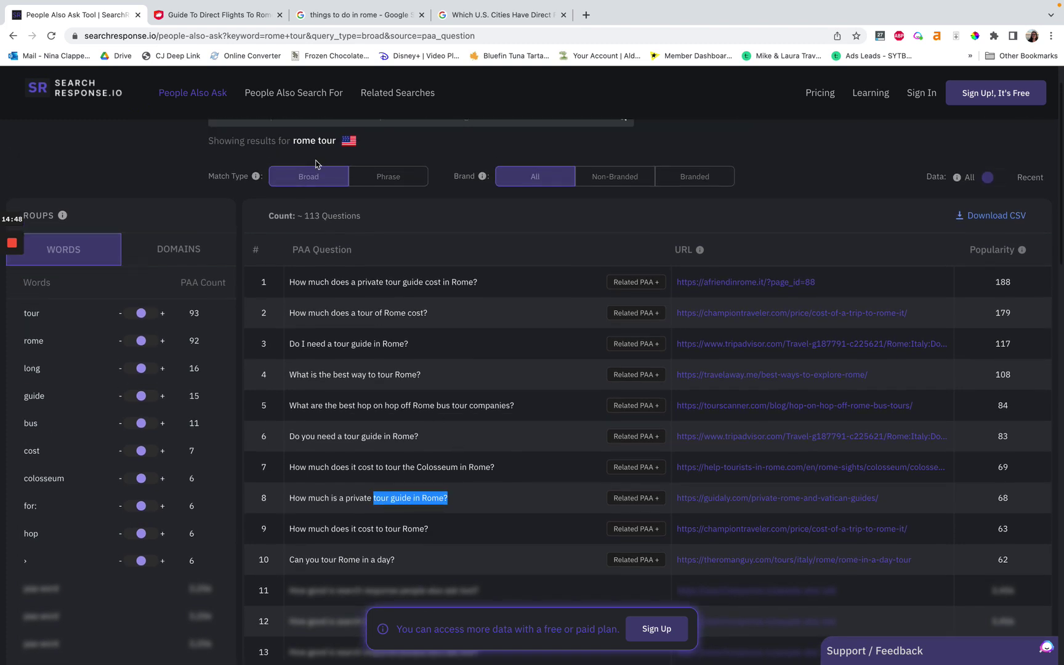
{"action": "left_click", "coordinate": [408, 498]}
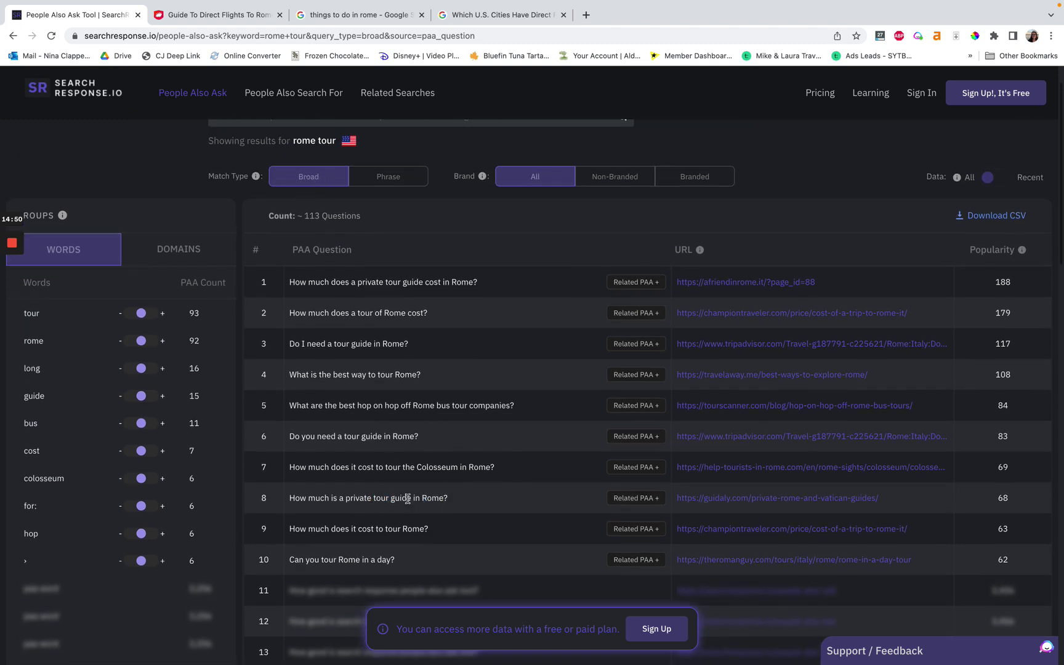
{"action": "left_click_drag", "start_coordinate": [390, 498], "coordinate": [421, 497]}
{"action": "left_click", "coordinate": [480, 484]}
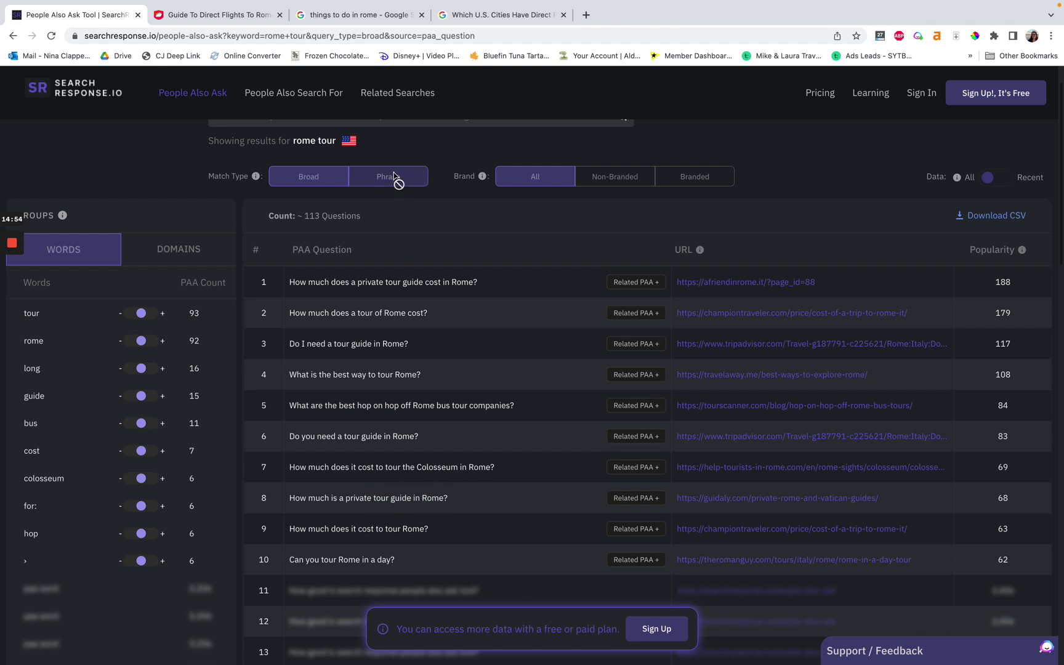
{"action": "left_click_drag", "start_coordinate": [373, 498], "coordinate": [488, 502]}
{"action": "left_click", "coordinate": [488, 502]}
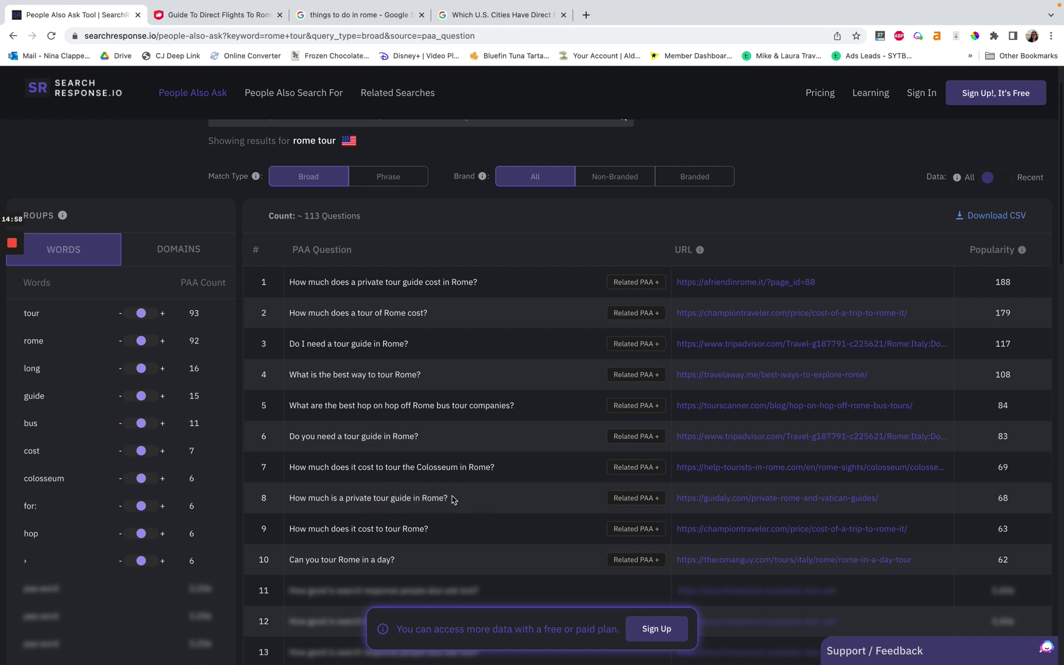
{"action": "scroll", "coordinate": [431, 509], "scroll_direction": "up", "scroll_amount": 2}
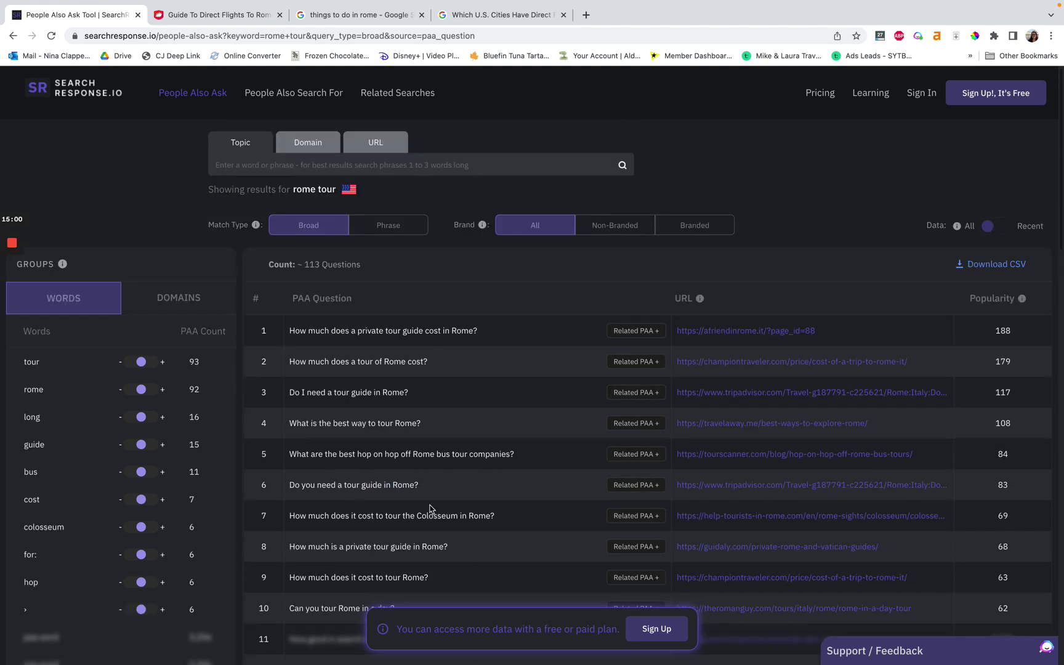
{"action": "left_click", "coordinate": [282, 166]}
{"action": "left_click", "coordinate": [124, 177]}
{"action": "scroll", "coordinate": [429, 195], "scroll_direction": "down", "scroll_amount": 3}
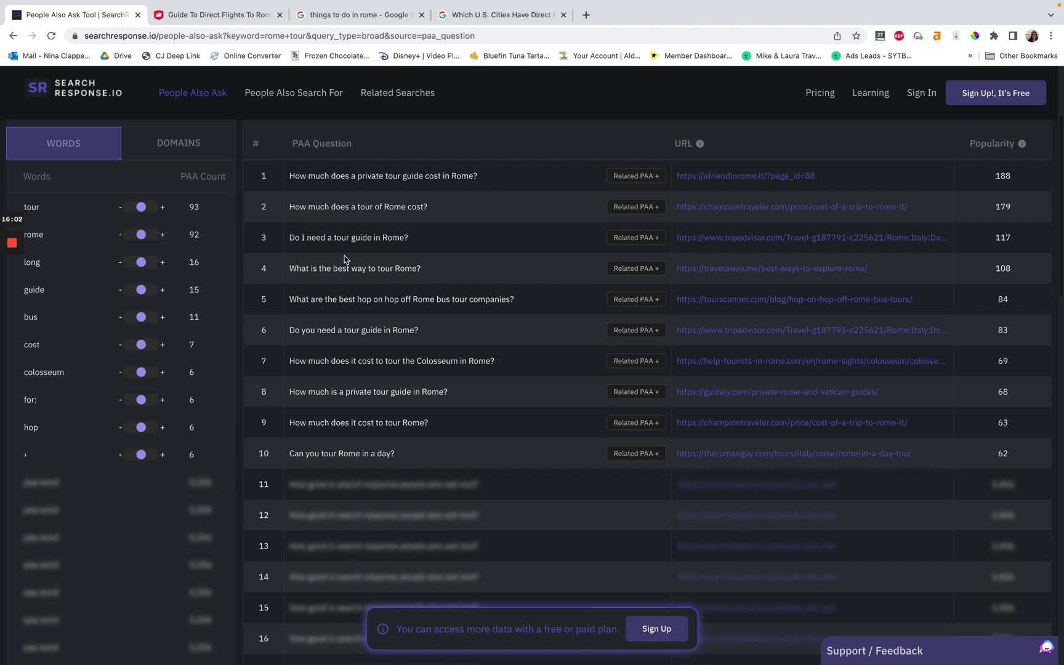
{"action": "scroll", "coordinate": [360, 323], "scroll_direction": "up", "scroll_amount": 3}
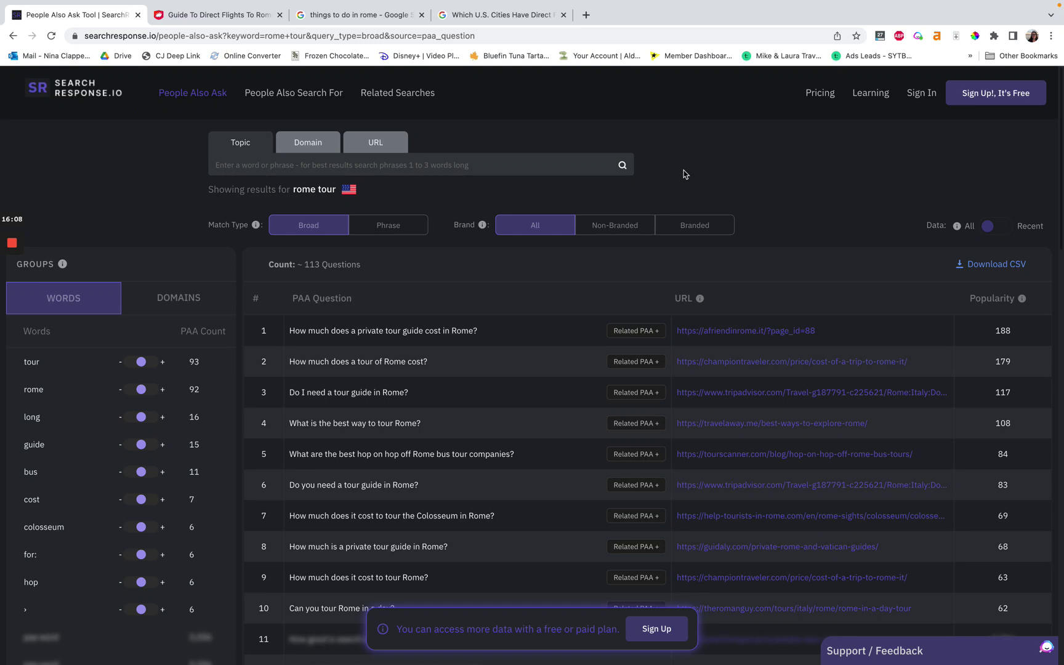
{"action": "scroll", "coordinate": [494, 397], "scroll_direction": "down", "scroll_amount": 2}
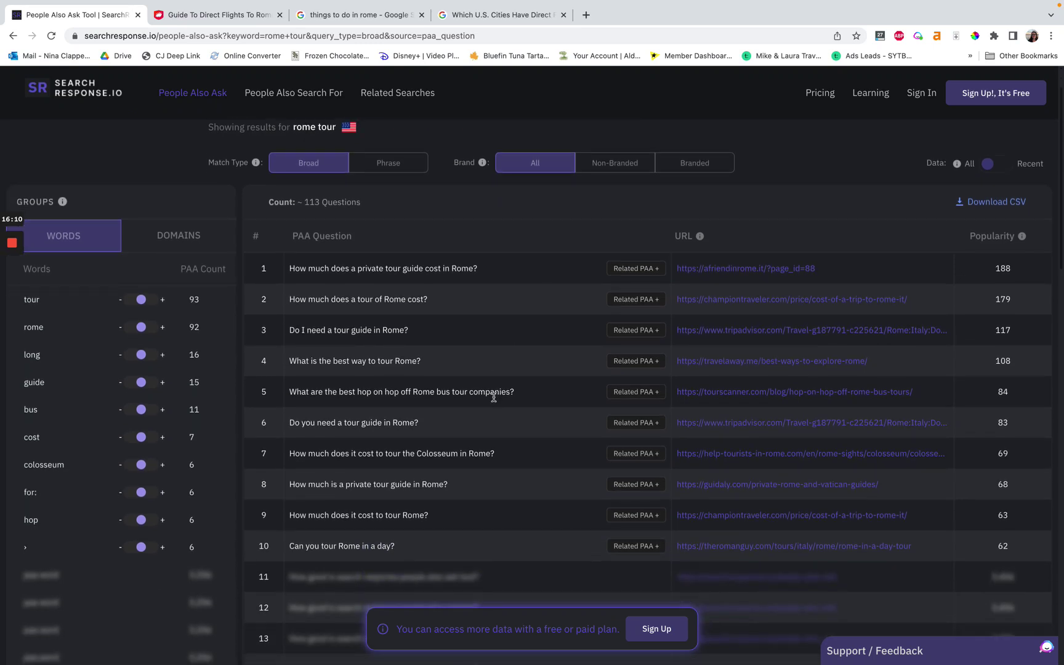
{"action": "scroll", "coordinate": [405, 258], "scroll_direction": "up", "scroll_amount": 1}
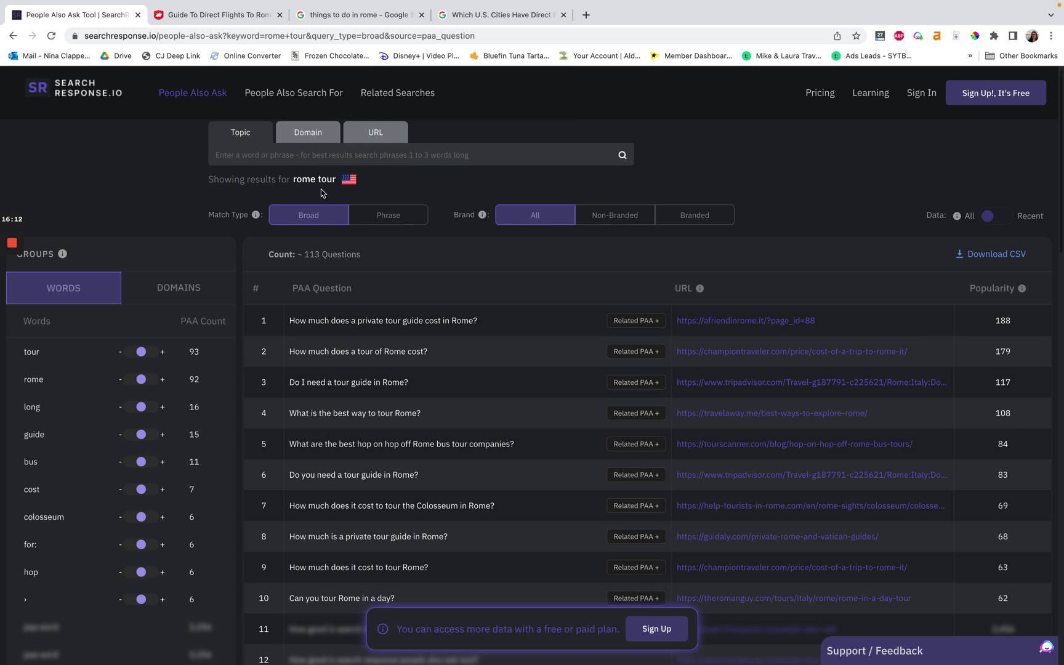
{"action": "scroll", "coordinate": [373, 348], "scroll_direction": "down", "scroll_amount": 2}
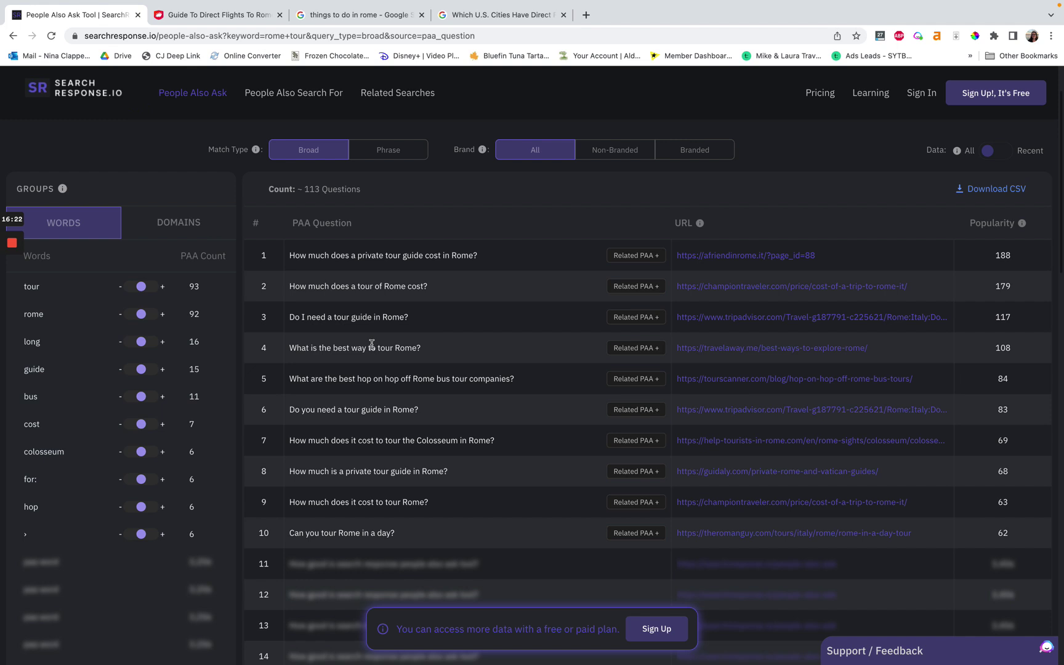
{"action": "scroll", "coordinate": [372, 343], "scroll_direction": "up", "scroll_amount": 3}
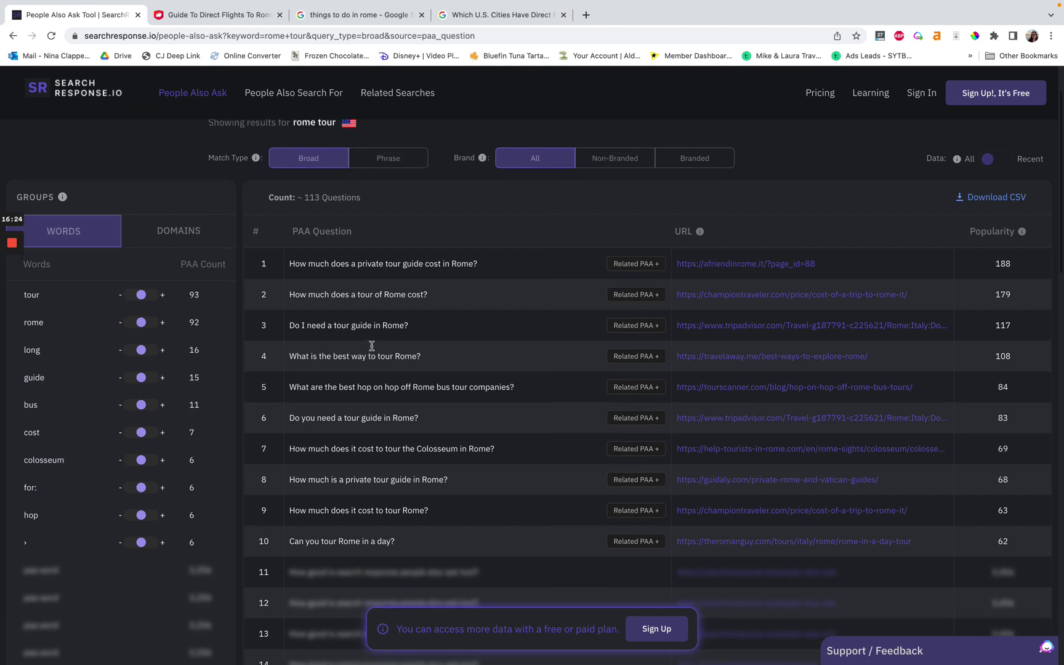
{"action": "left_click", "coordinate": [342, 164]}
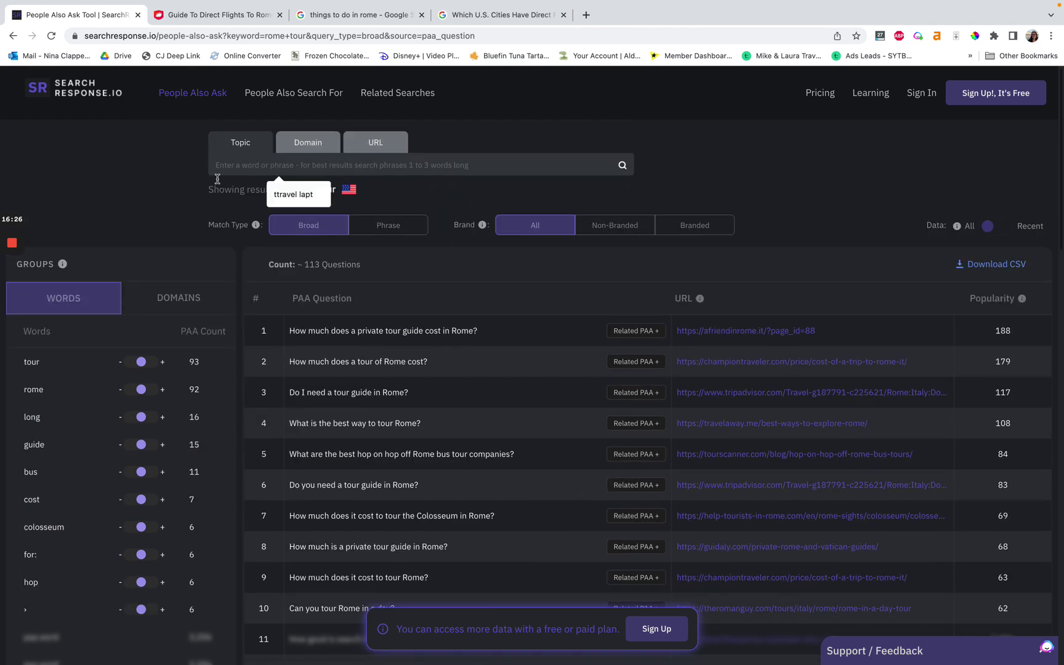
{"action": "left_click", "coordinate": [148, 182]}
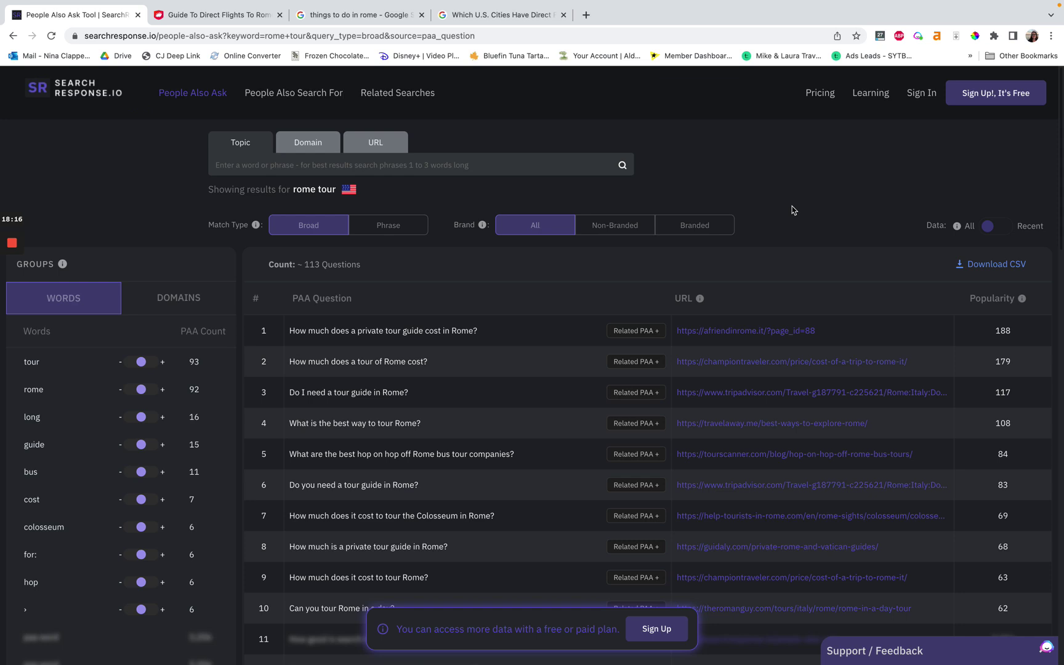
Review Search Response's plans and pricing, and go back to the site's home page
{"action": "left_click", "coordinate": [820, 94]}
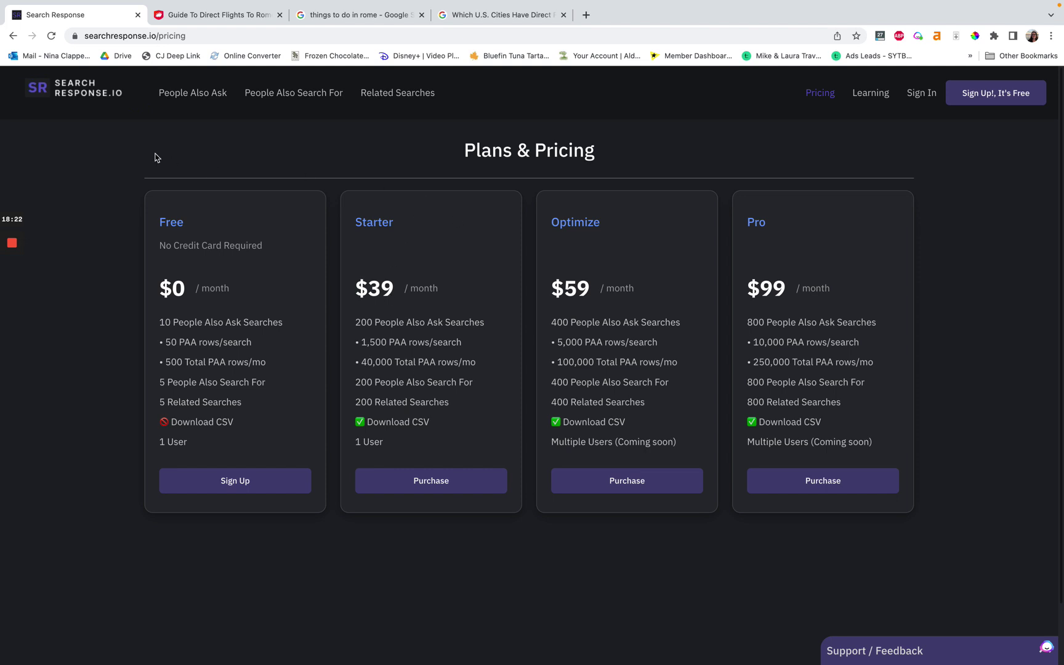
{"action": "left_click", "coordinate": [86, 91]}
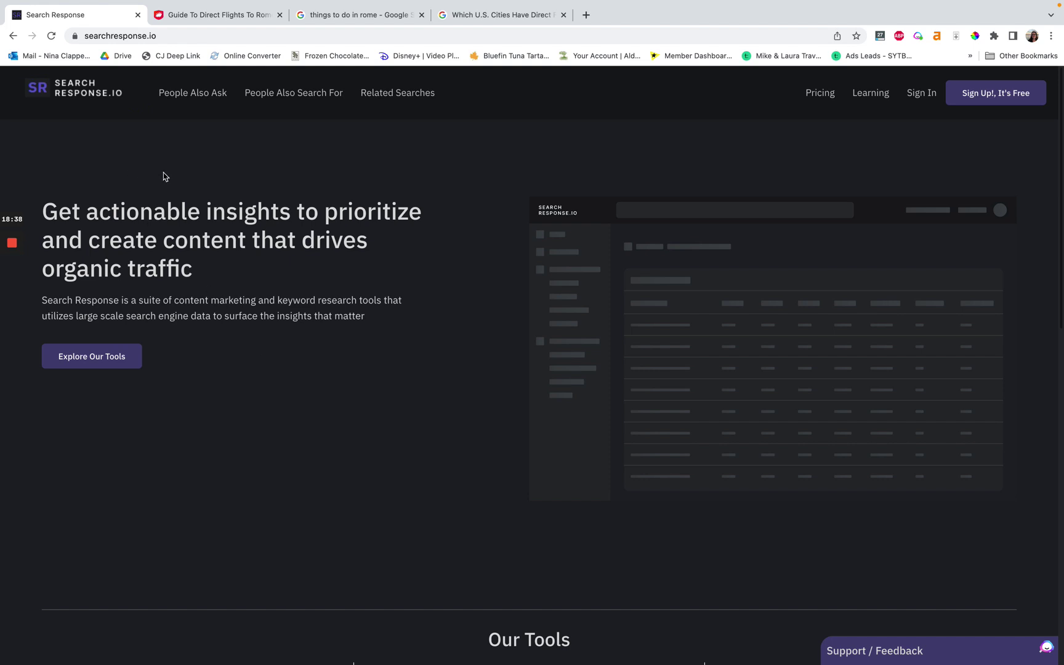
Open the People Also Ask Tool's start page and read through its explanation of input types and uses
{"action": "left_click", "coordinate": [190, 101]}
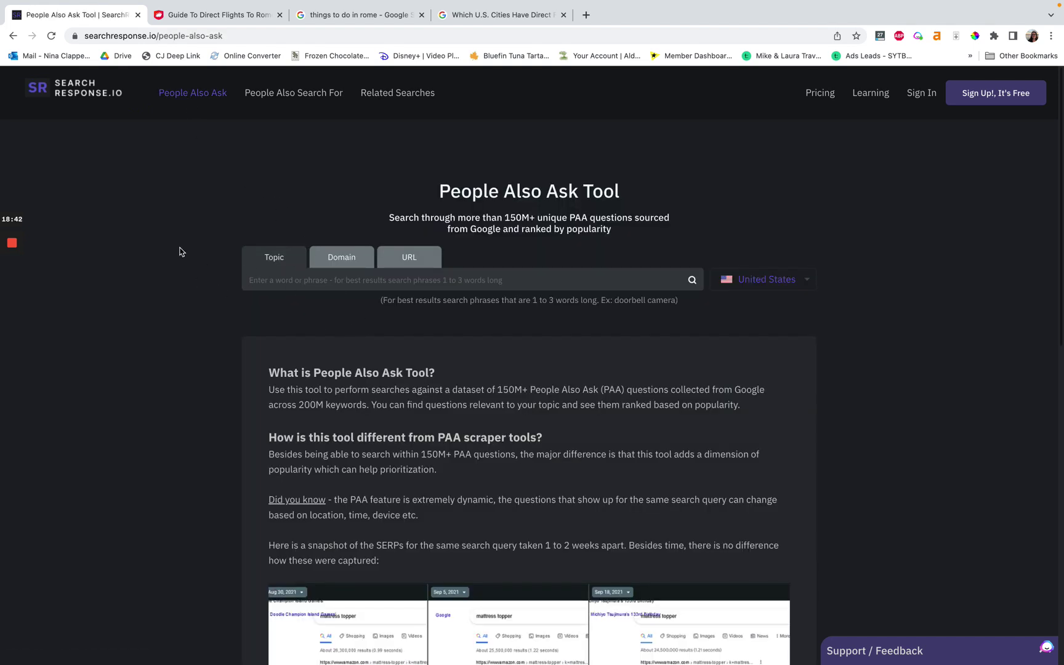
{"action": "scroll", "coordinate": [181, 251], "scroll_direction": "down", "scroll_amount": 5}
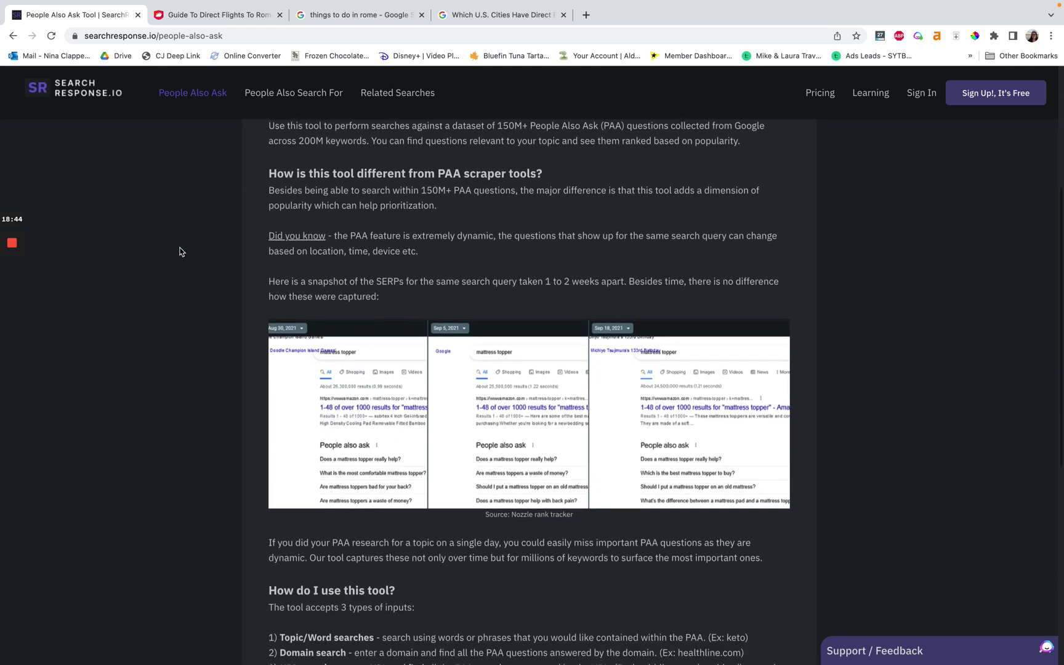
{"action": "scroll", "coordinate": [255, 483], "scroll_direction": "down", "scroll_amount": 4}
{"action": "scroll", "coordinate": [254, 484], "scroll_direction": "down", "scroll_amount": 3}
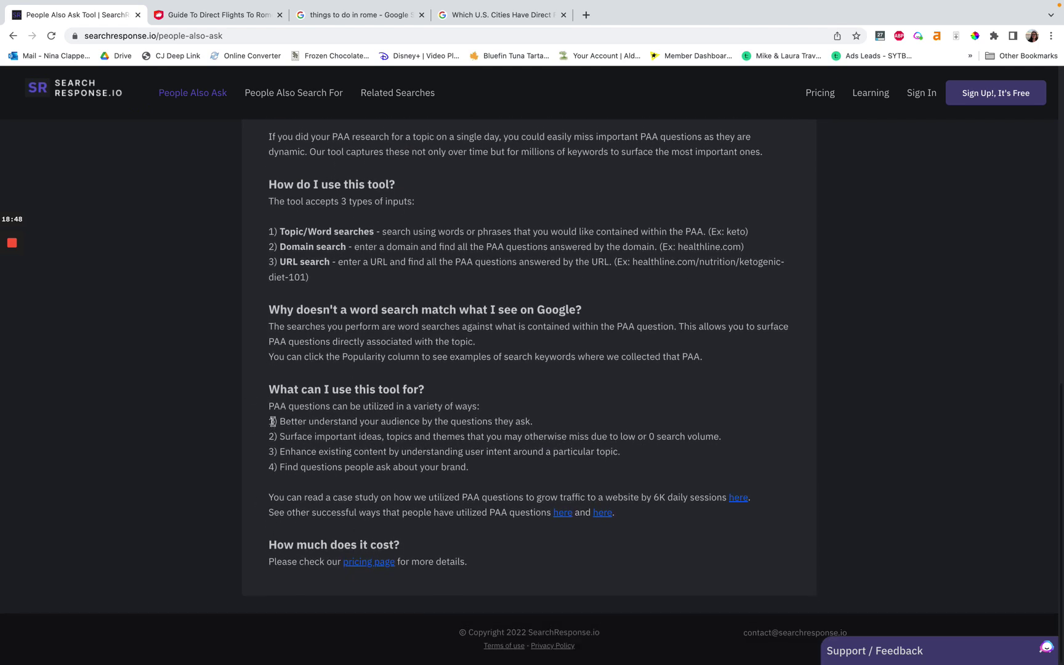
{"action": "scroll", "coordinate": [272, 421], "scroll_direction": "up", "scroll_amount": 12}
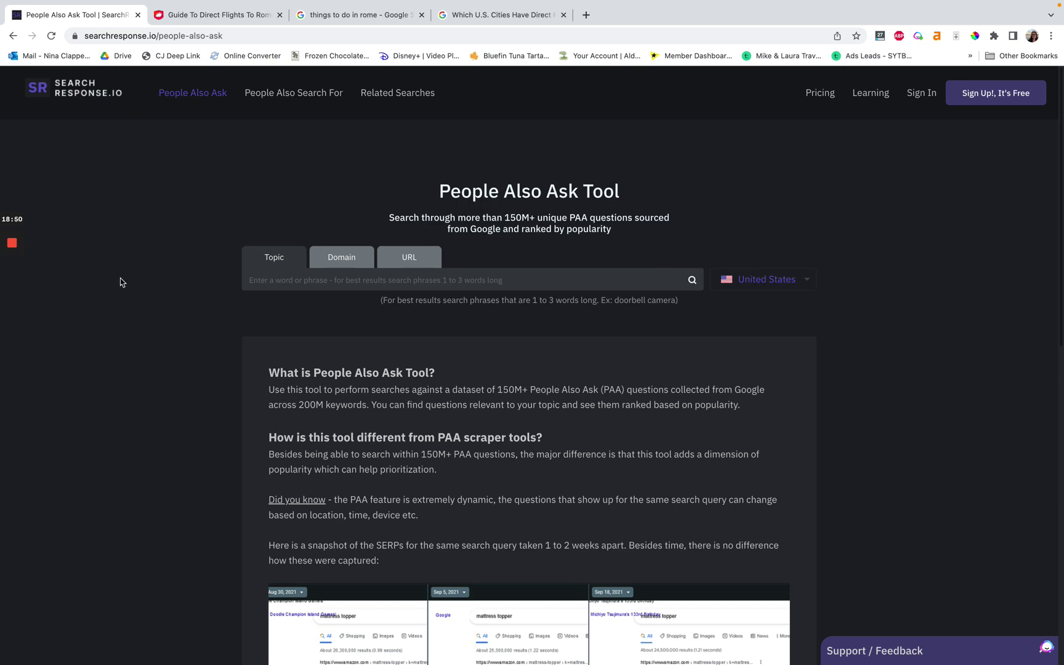